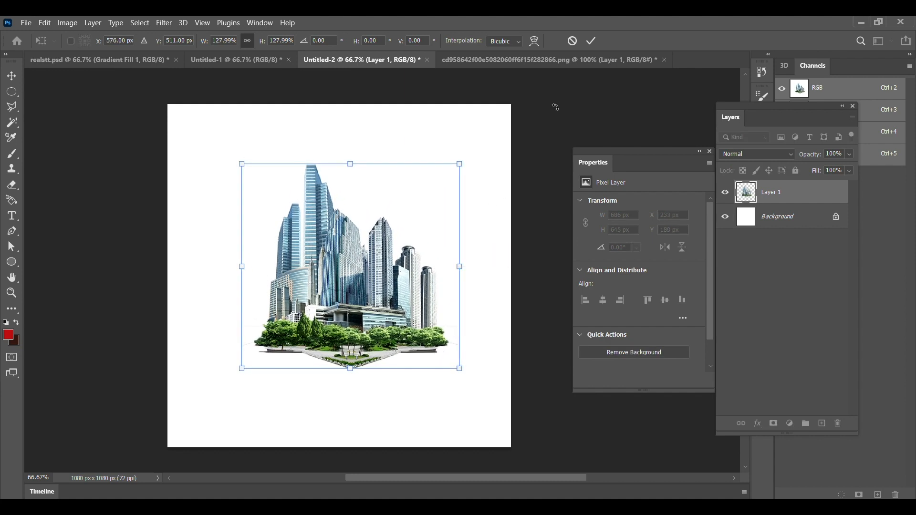
- Commit the city image's transform and add a Gradient fill layer above it
click(597, 46)
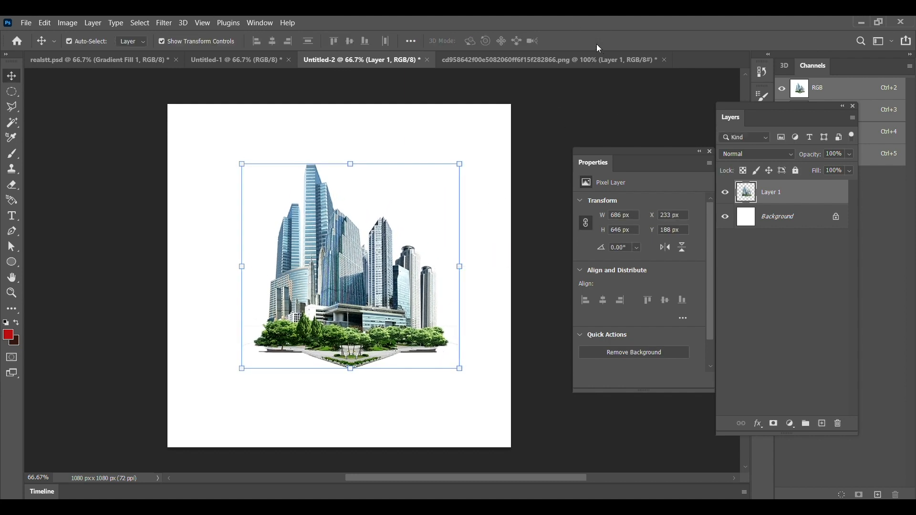
click(780, 392)
click(791, 424)
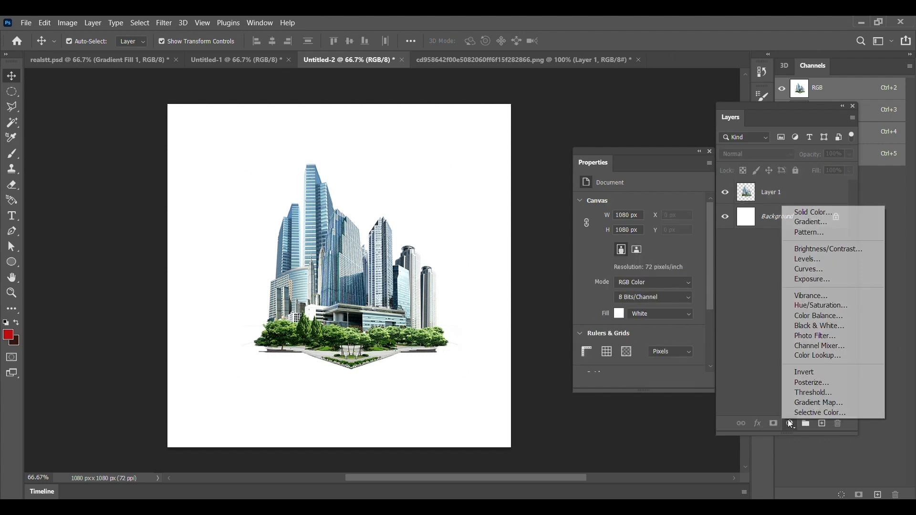
click(846, 220)
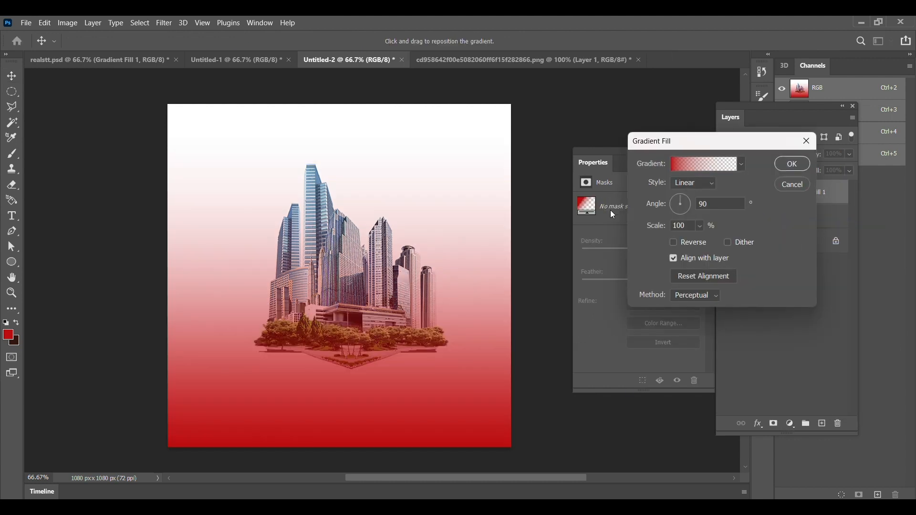
- Set the gradient's starting colour stop to #4e749b
click(677, 167)
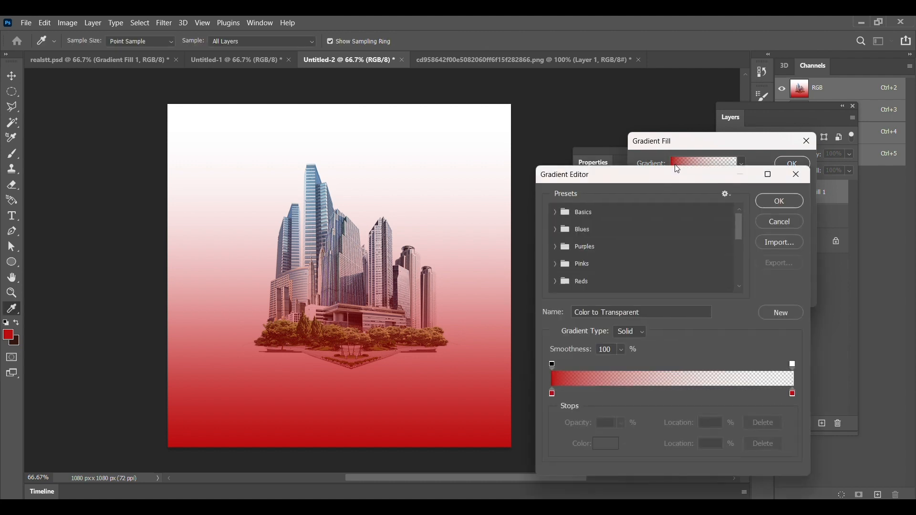
click(553, 394)
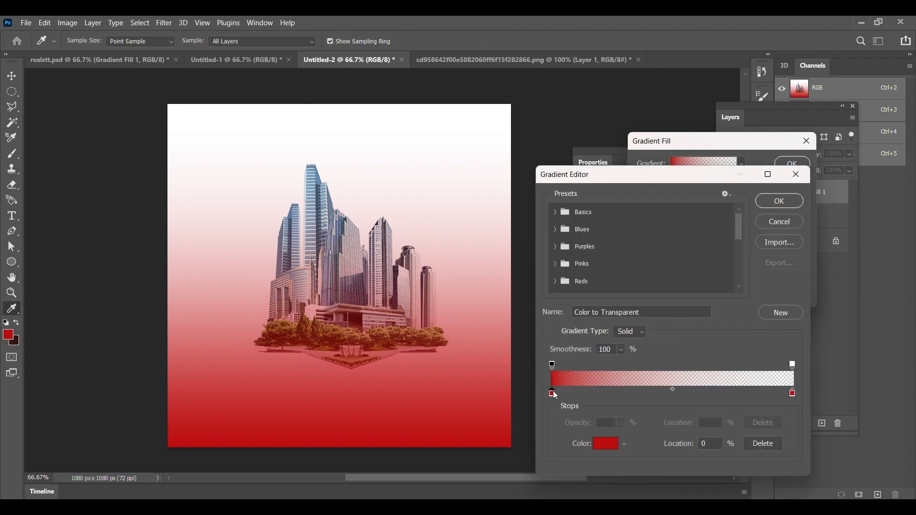
click(606, 445)
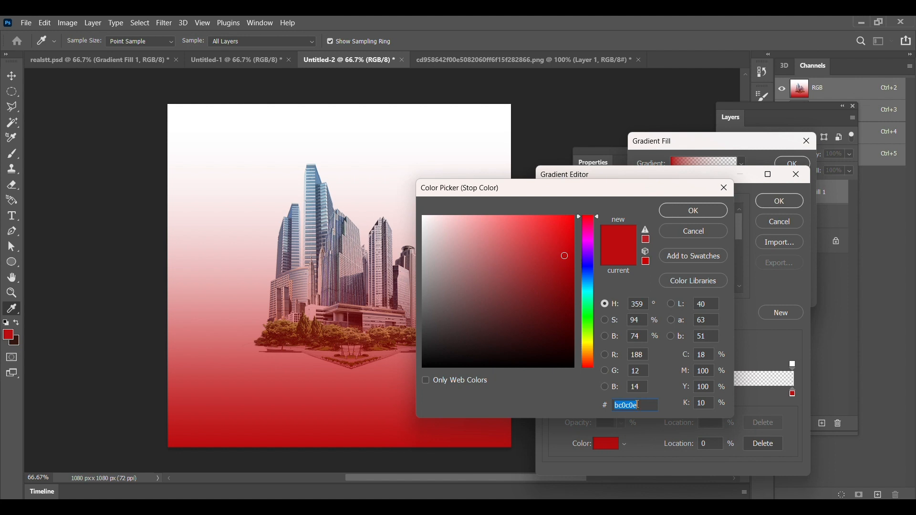
text(4e749b)
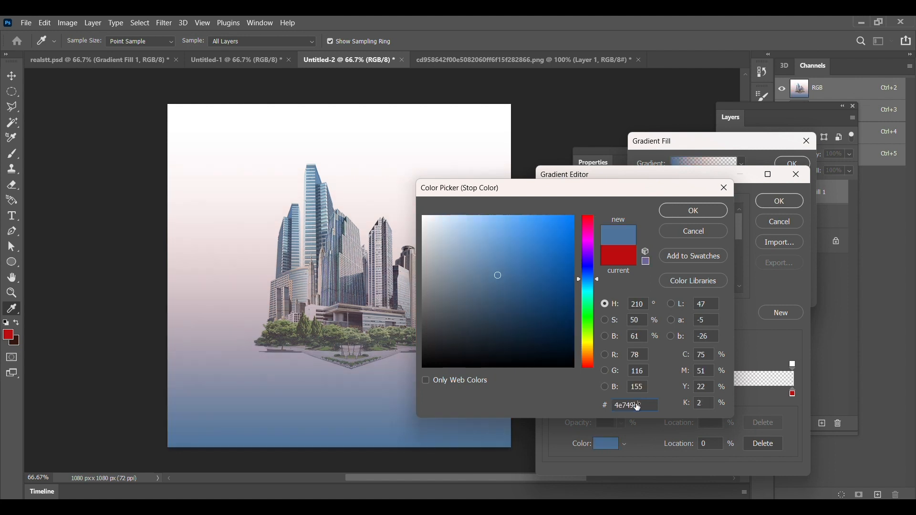
click(720, 215)
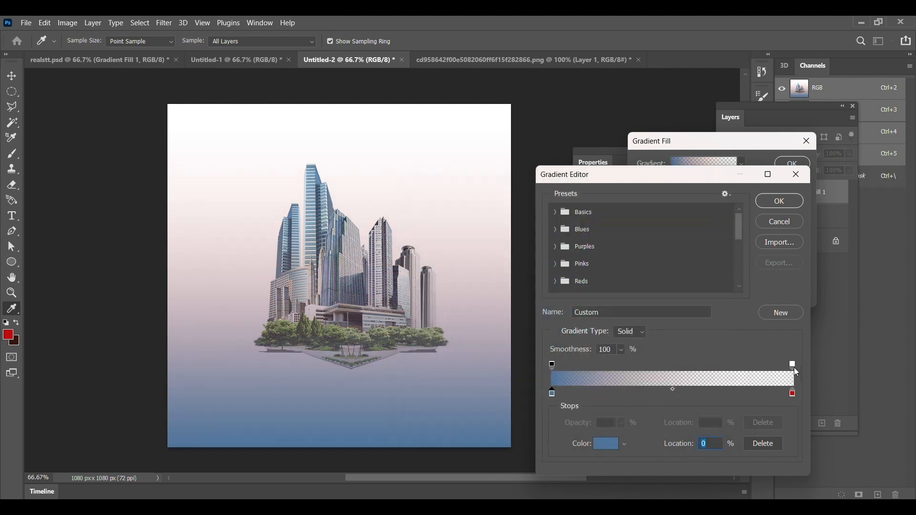
- Change the gradient's end colour stop from red to the off-white #fff5f5
click(793, 394)
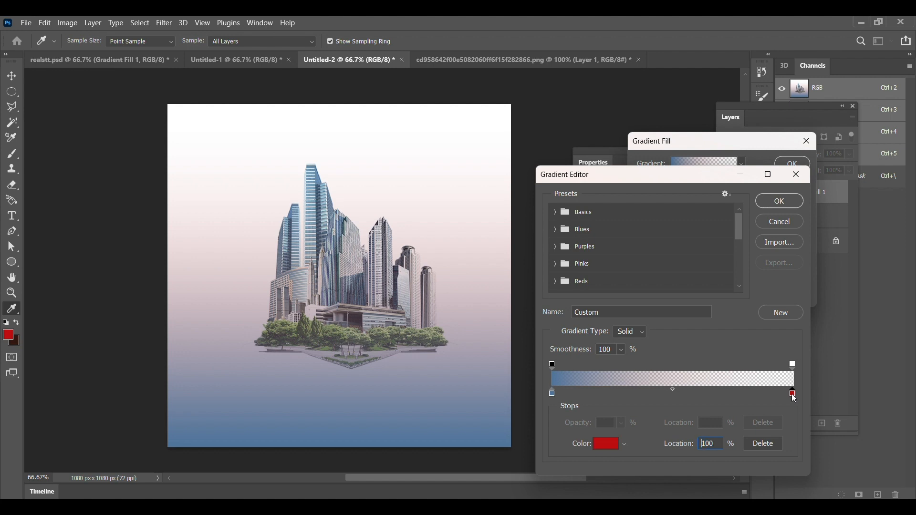
click(603, 447)
click(428, 215)
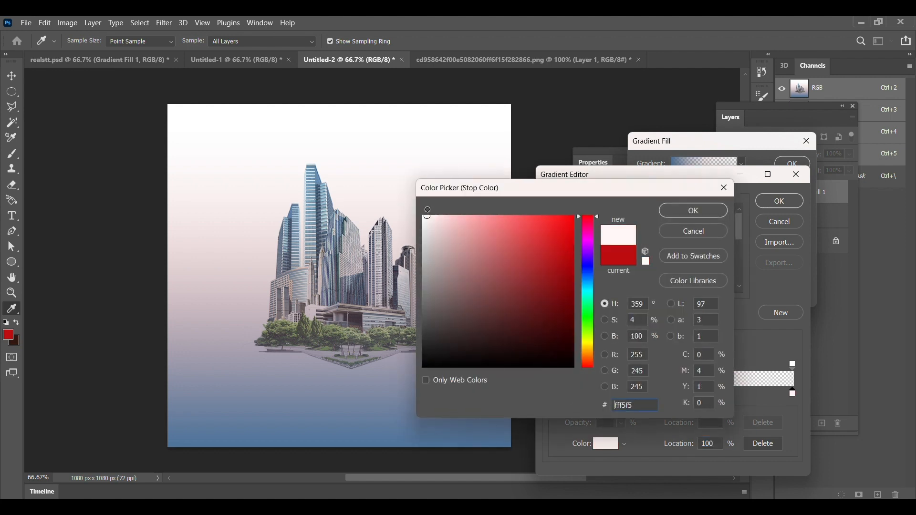
click(706, 213)
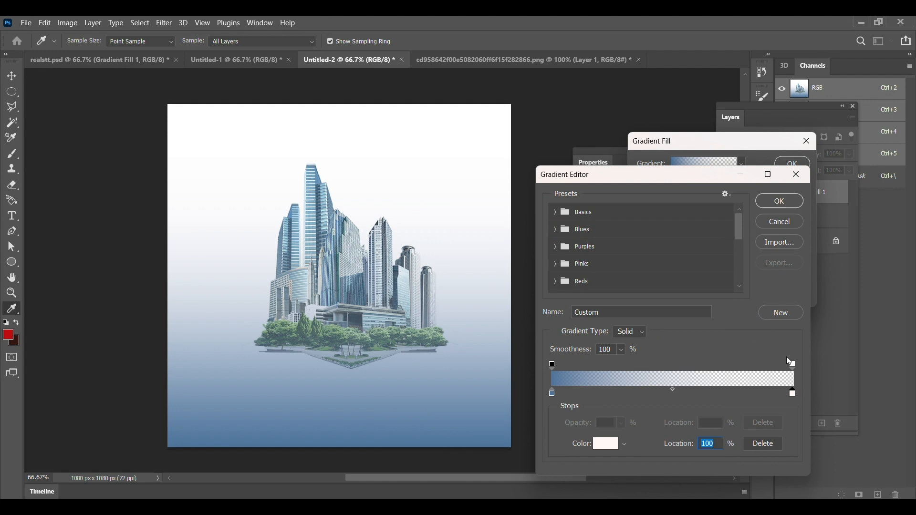
- Move the gradient's transparent opacity stop inward from the end and keep only the two colour stops
drag(794, 365, 778, 364)
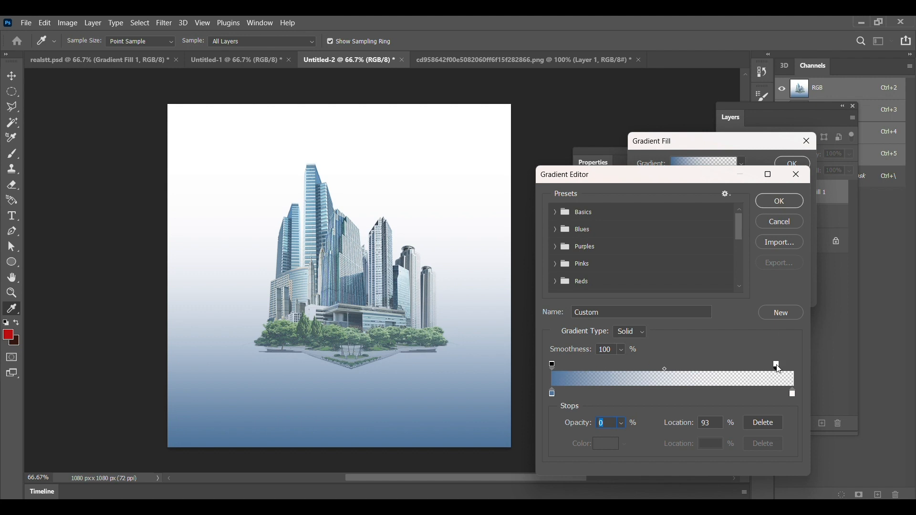
drag(779, 369, 756, 369)
drag(557, 395, 569, 394)
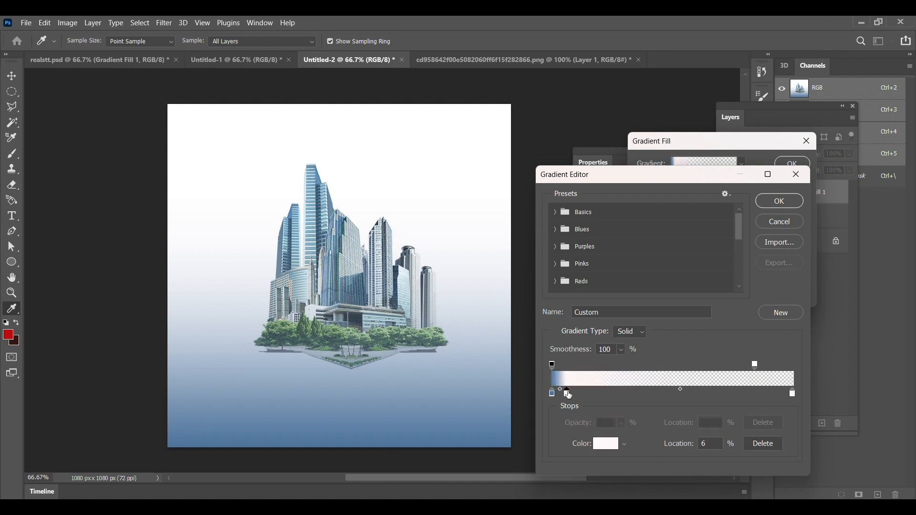
key(Delete)
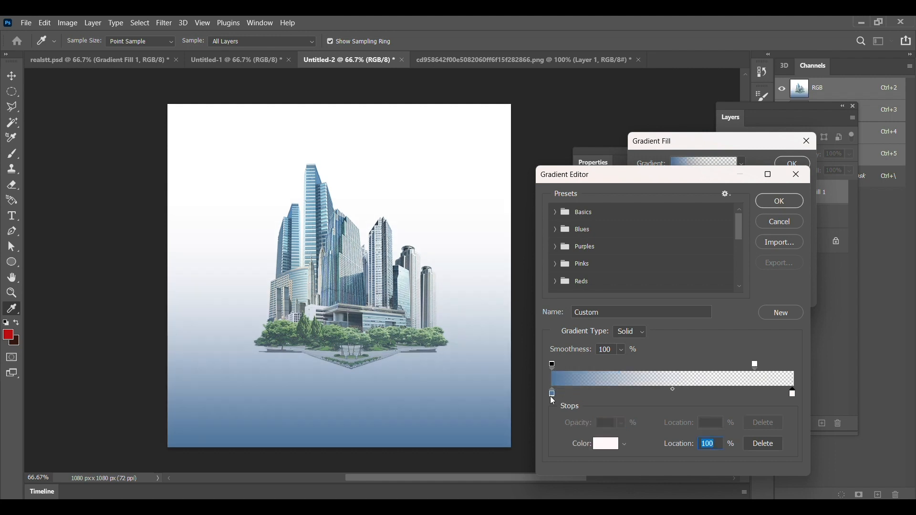
- Move the blue colour stop to 12% and the opaque opacity stop to 25%, and accept the gradient
drag(552, 394, 582, 397)
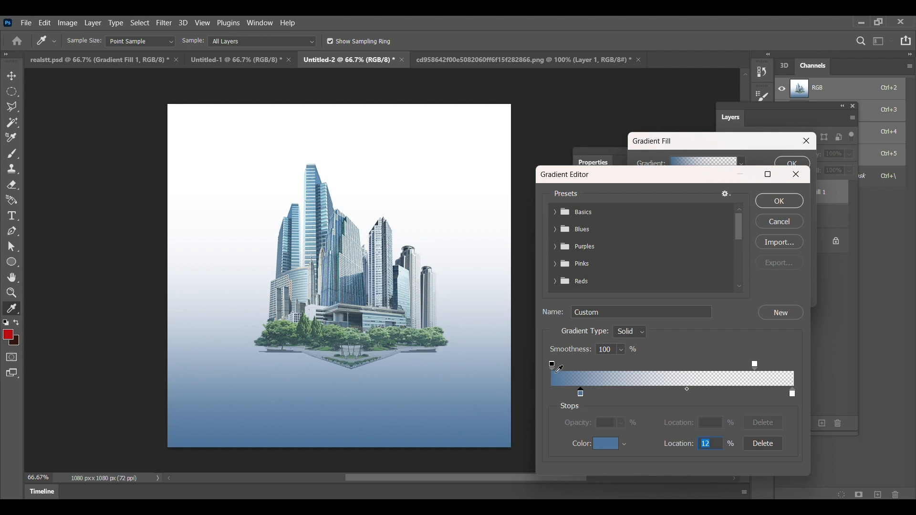
drag(552, 365, 613, 369)
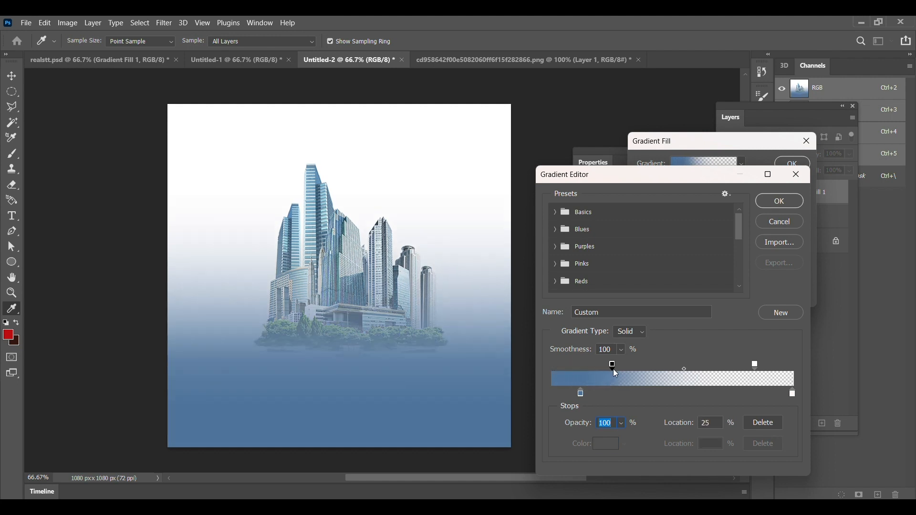
click(780, 202)
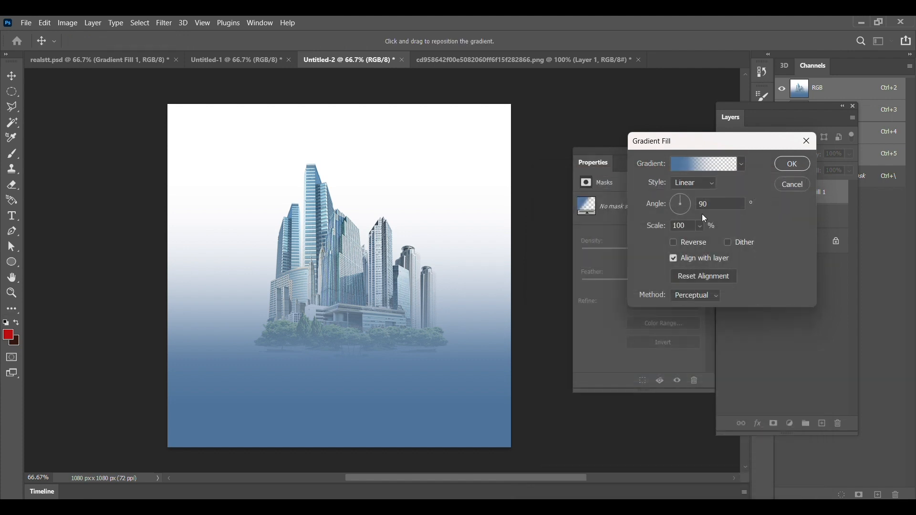
- Reverse the gradient fill and place its layer beneath the city image layer
click(674, 243)
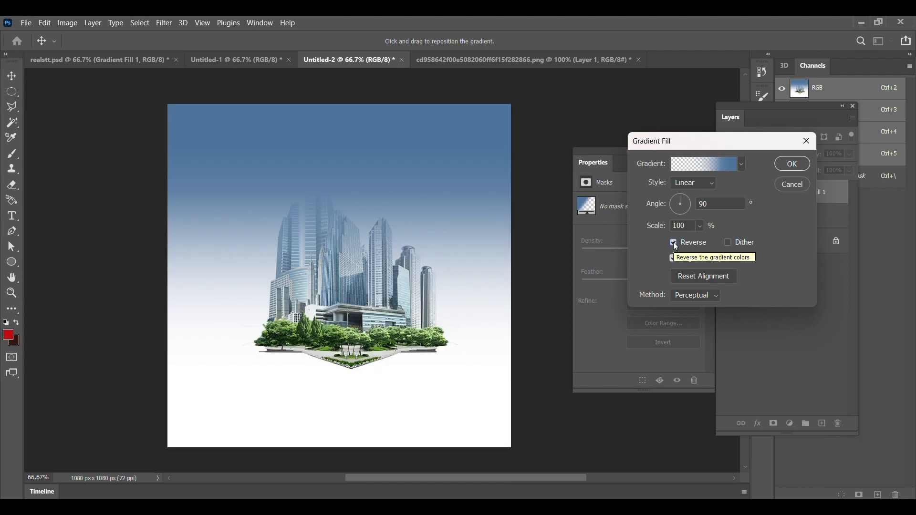
key(Return)
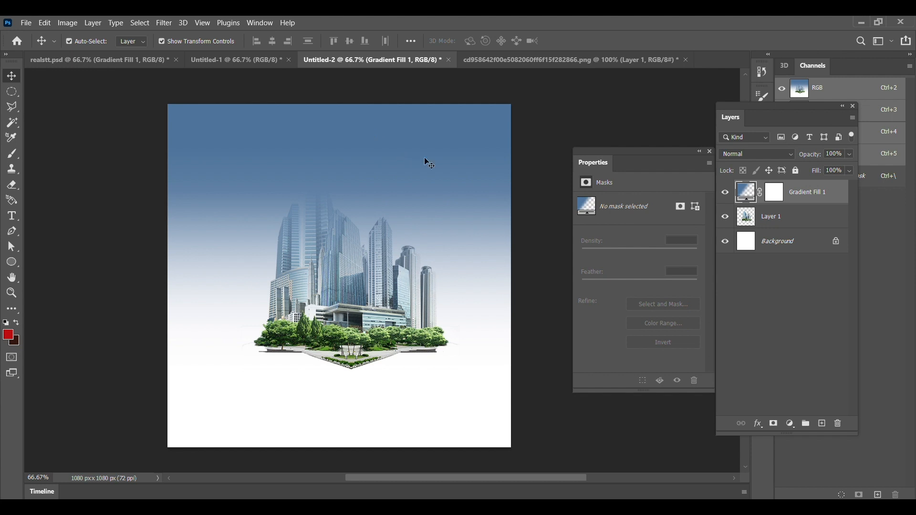
drag(815, 193, 820, 224)
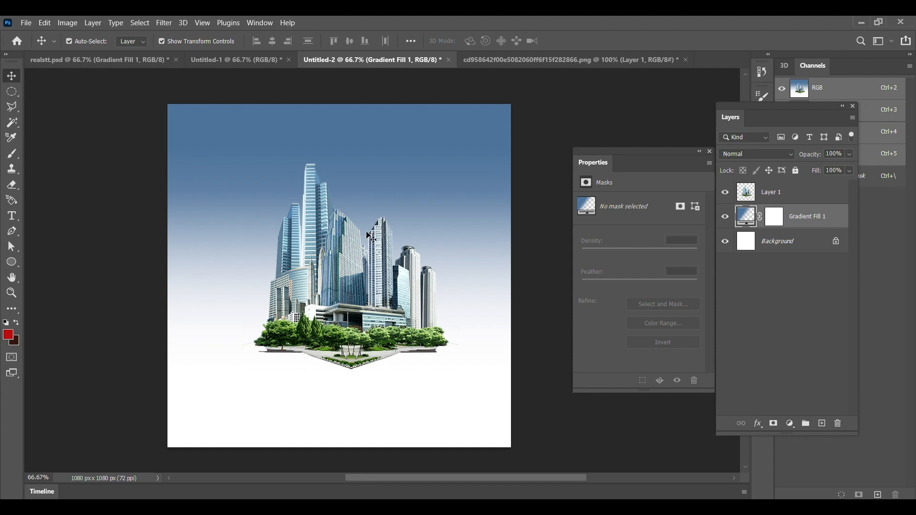
key(i)
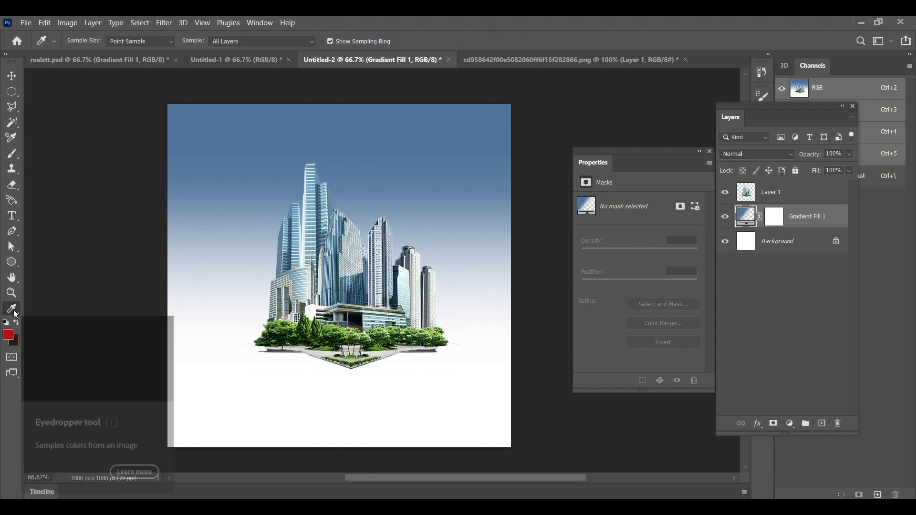
click(13, 310)
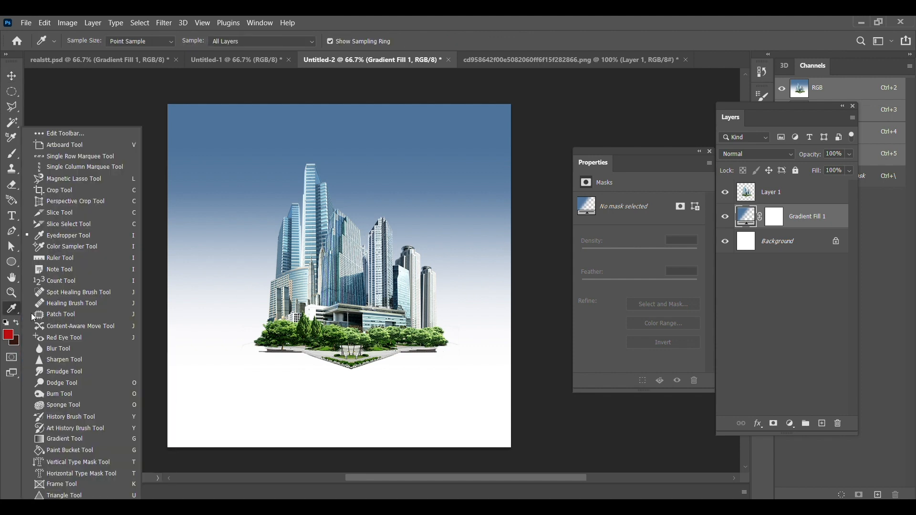
click(102, 439)
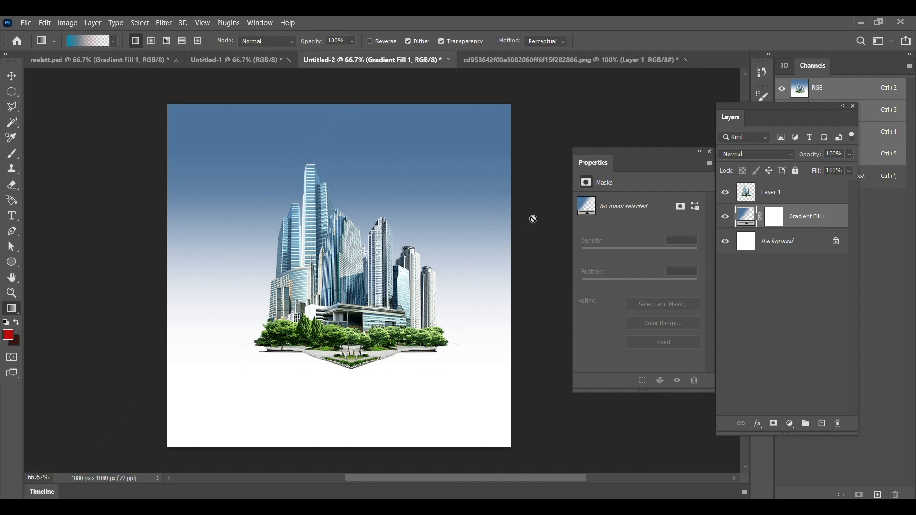
- Extend the fill layer's blue area by shifting its blue colour stop inward and the opaque opacity stop to 46%
double_click(752, 214)
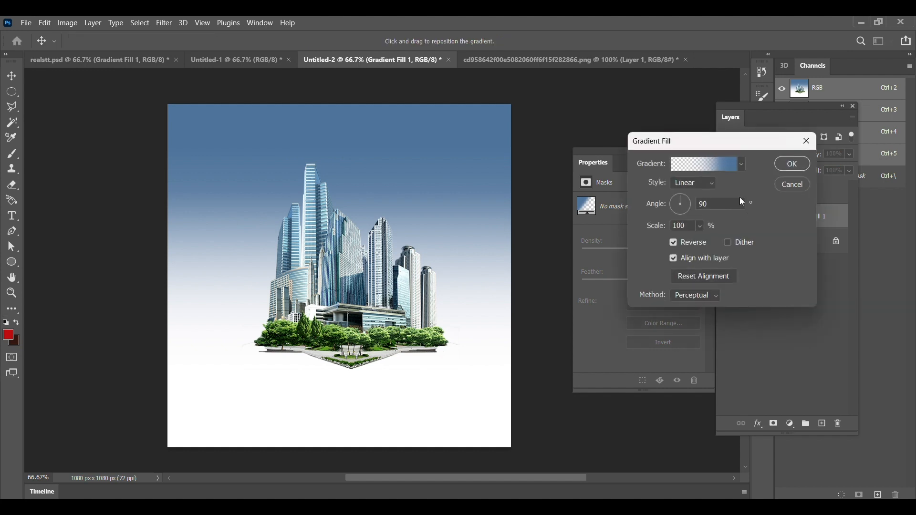
click(711, 165)
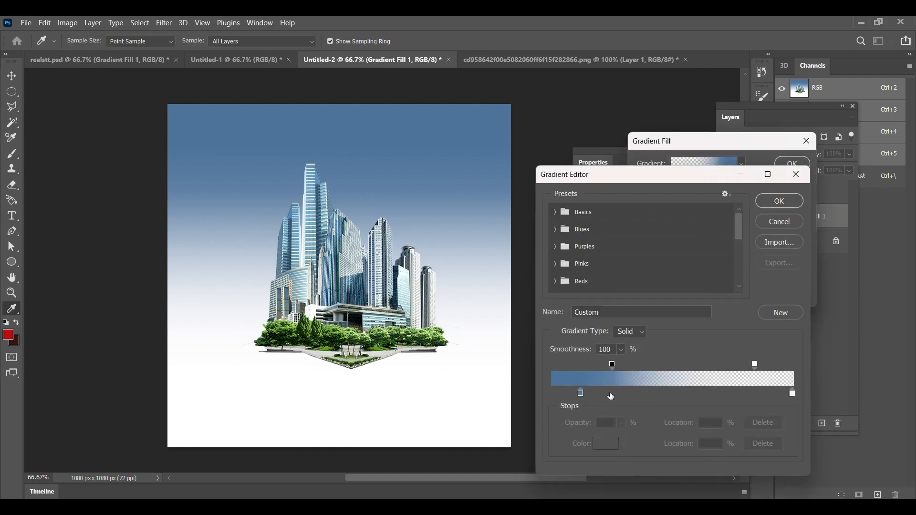
drag(582, 395, 663, 365)
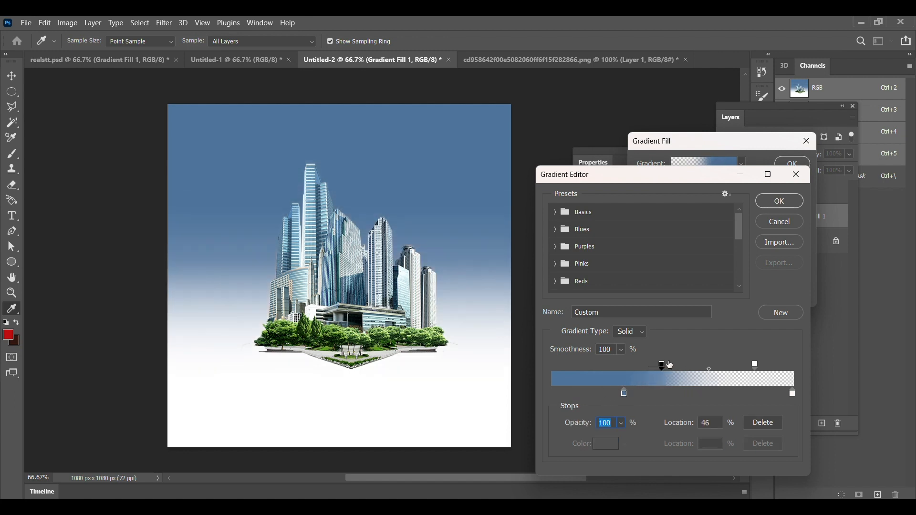
click(781, 201)
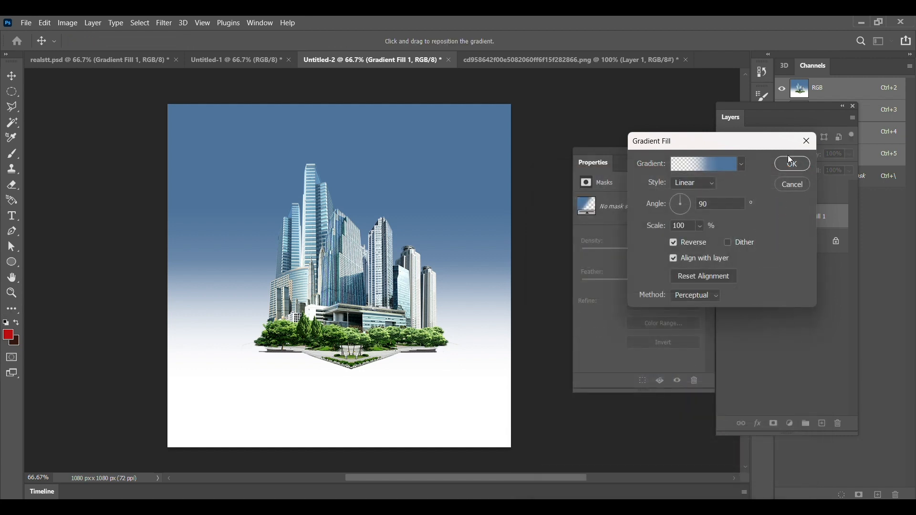
click(791, 162)
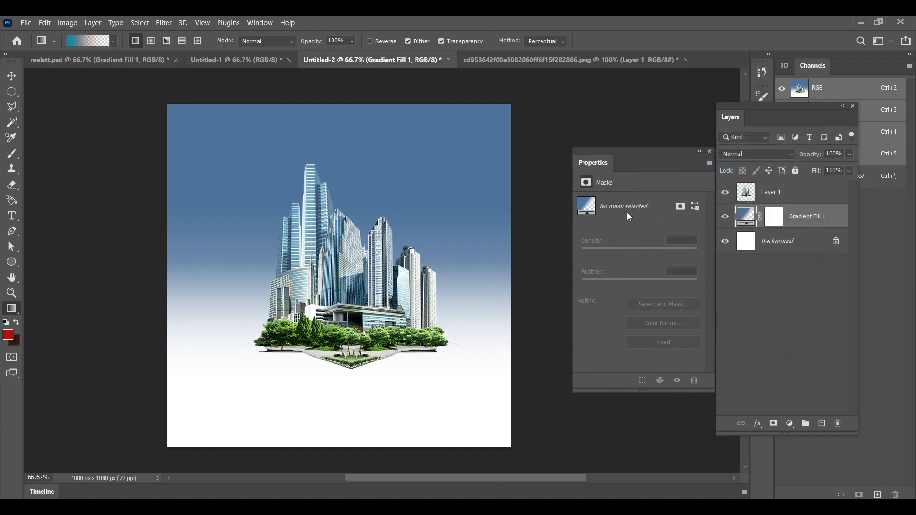
- Move the city image slightly down to about X 218 px, Y 232 px
key(v)
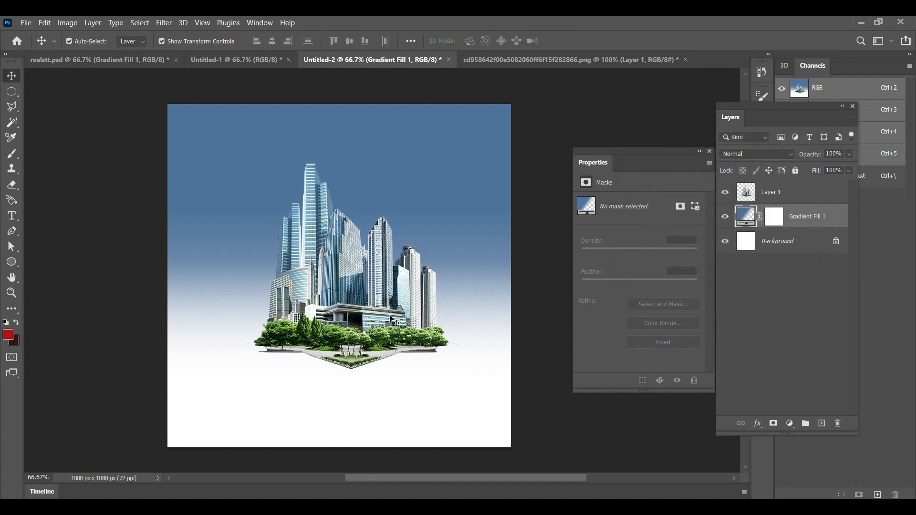
drag(391, 316, 384, 333)
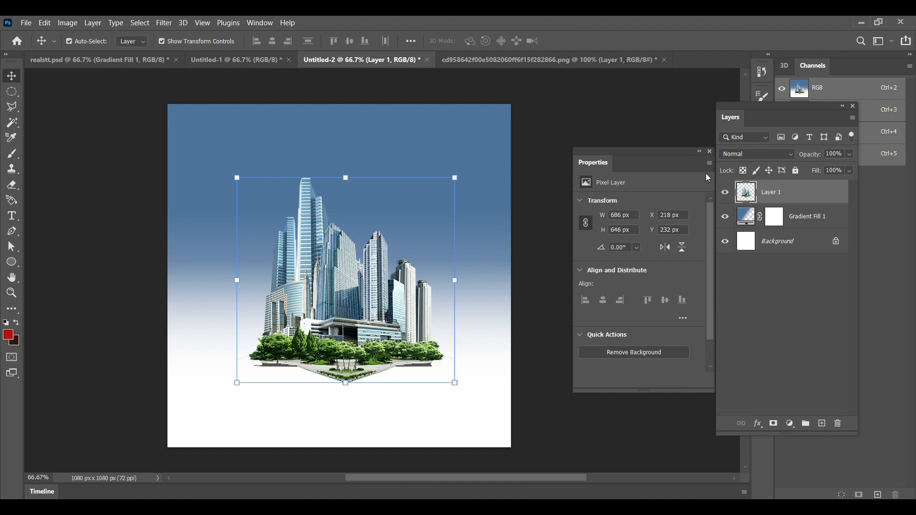
click(786, 411)
- Add a new layer above the city and set up a flattened elliptical soft brush at 600 px
click(821, 424)
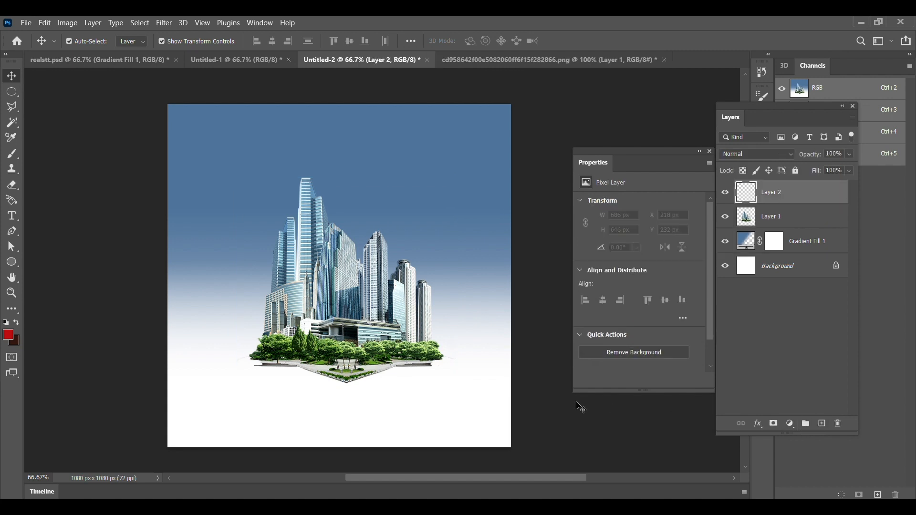
key(b)
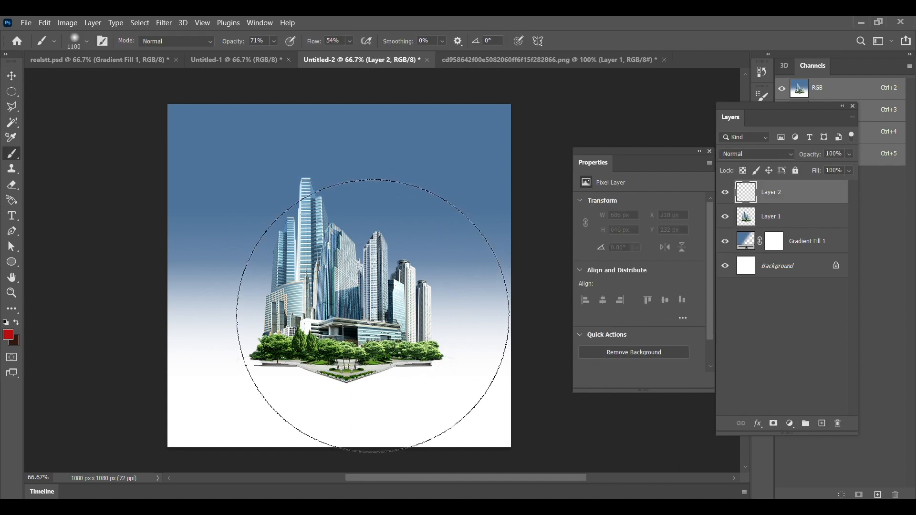
right_click(402, 315)
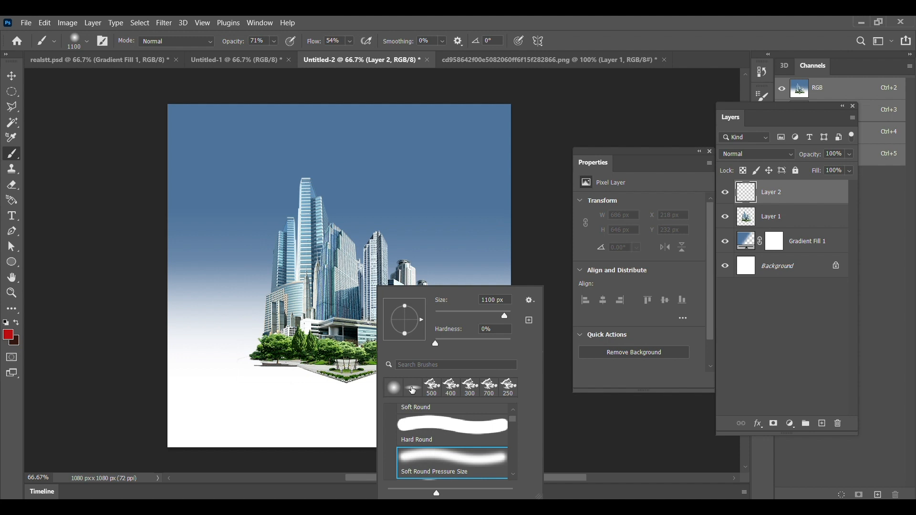
click(413, 390)
key(Return)
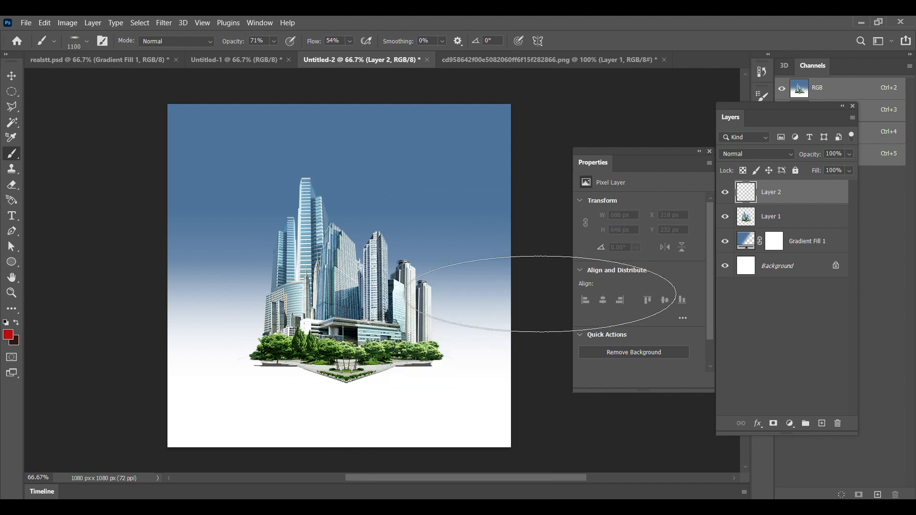
key(bracketleft)
key(bracketleft)
key(bracketleft)
key(bracketleft)
key(bracketleft)
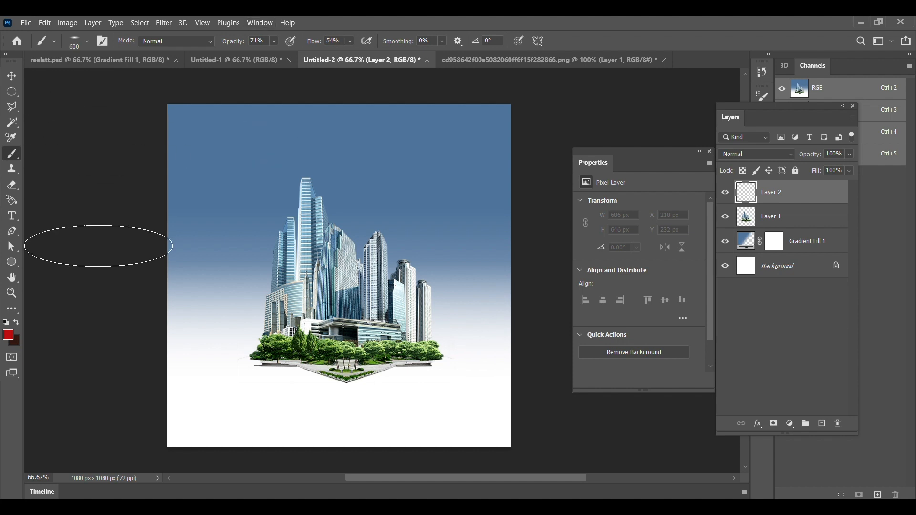
- Set the foreground colour to black (#000000) for painting the shadow
click(9, 335)
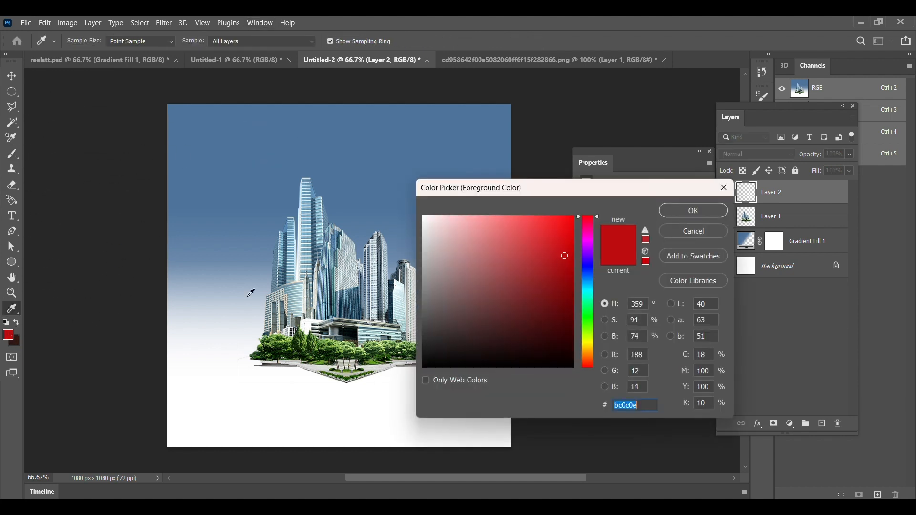
mouse_move(544, 307)
mouse_down()
mouse_move(425, 350)
mouse_move(425, 375)
mouse_up()
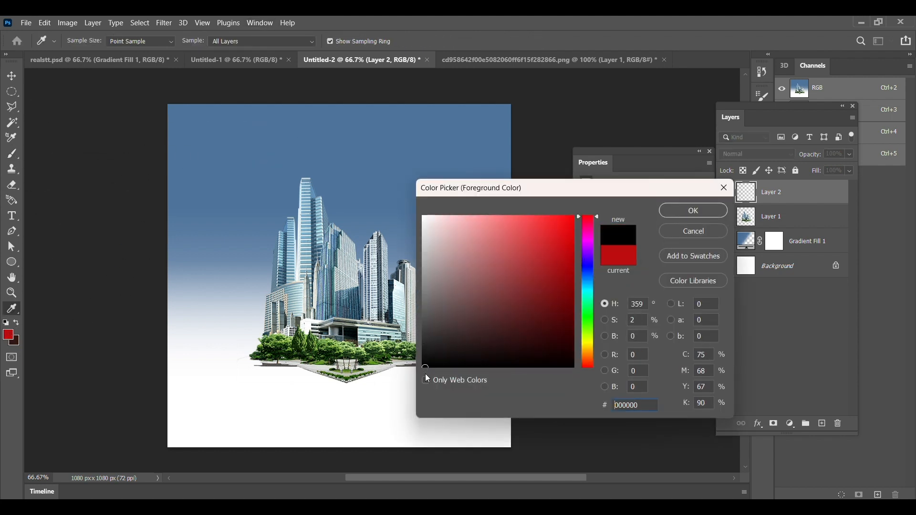
click(695, 211)
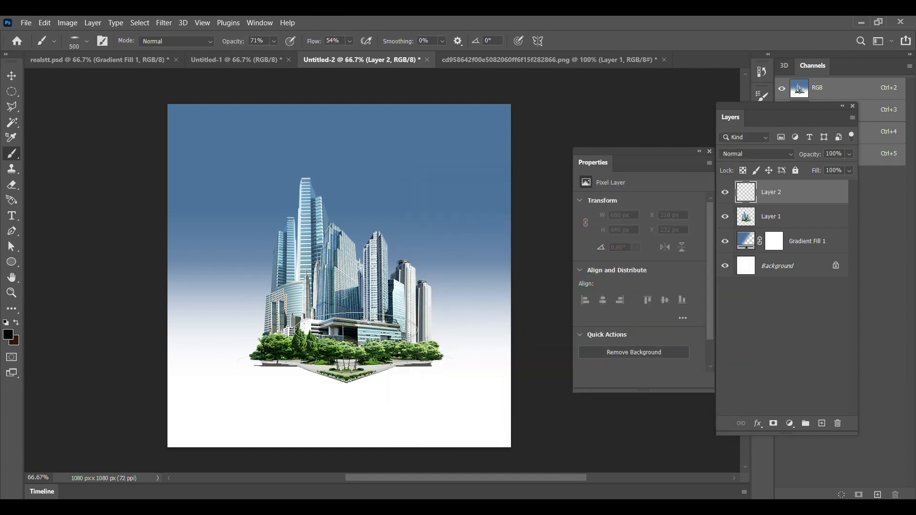
- Paint soft black dabs at 300 px brush size under the city's base and move the shadow layer beneath the city layer
click(292, 366)
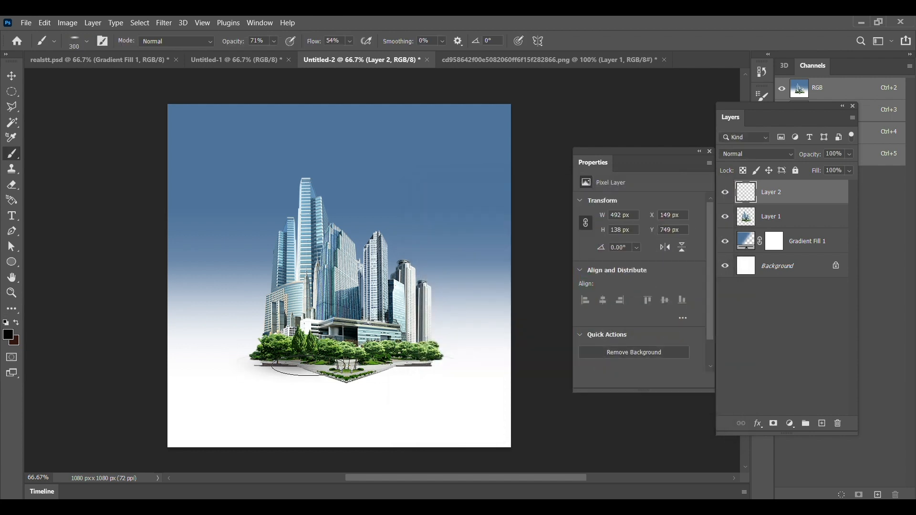
click(318, 367)
click(330, 377)
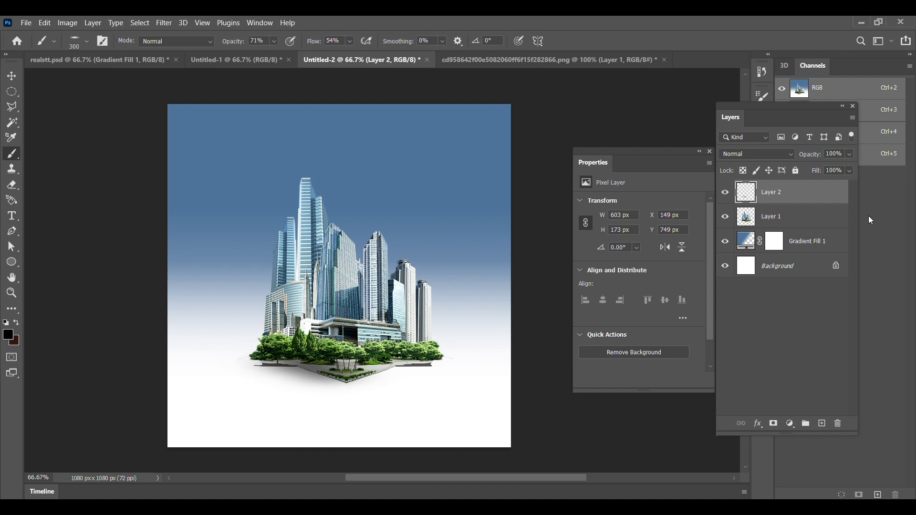
drag(824, 191, 818, 221)
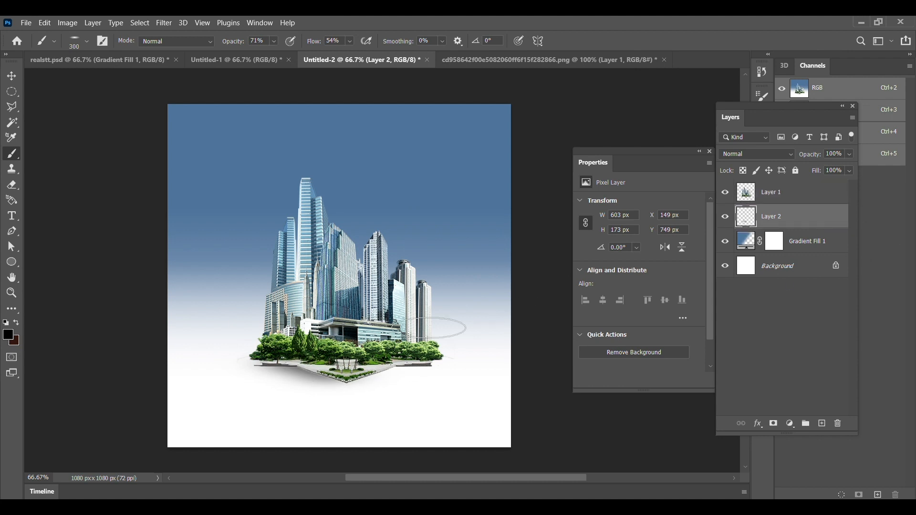
- Paint the soft black shadow across the whole underside of the city's base, about 893 x 189 px, and deselect the layer
click(281, 372)
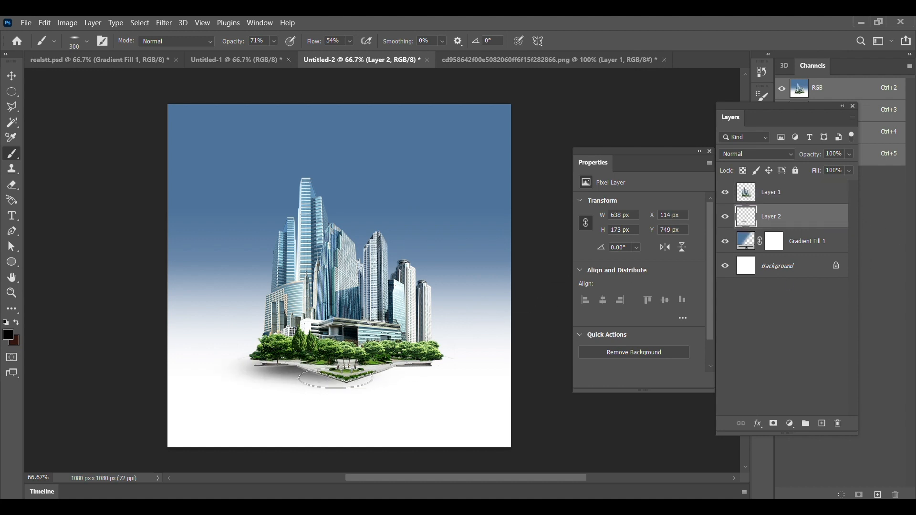
click(337, 380)
click(372, 378)
click(394, 374)
click(411, 368)
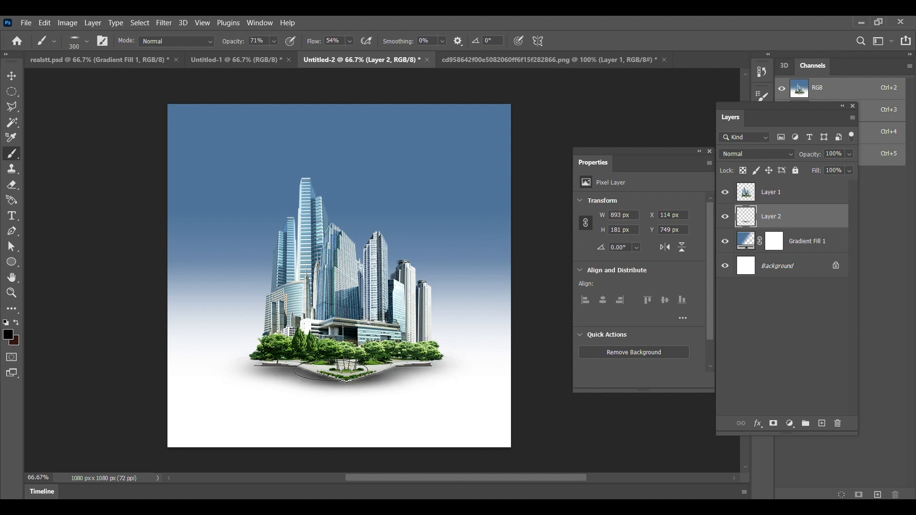
click(296, 362)
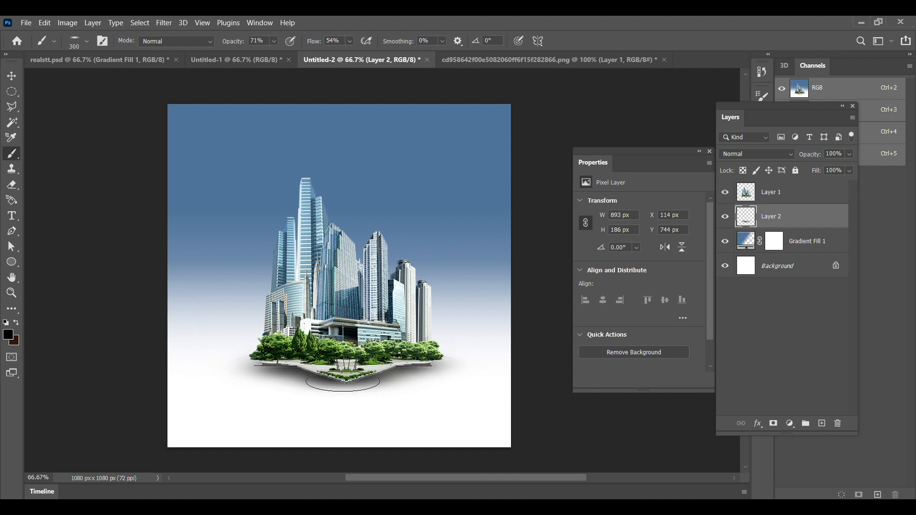
click(342, 380)
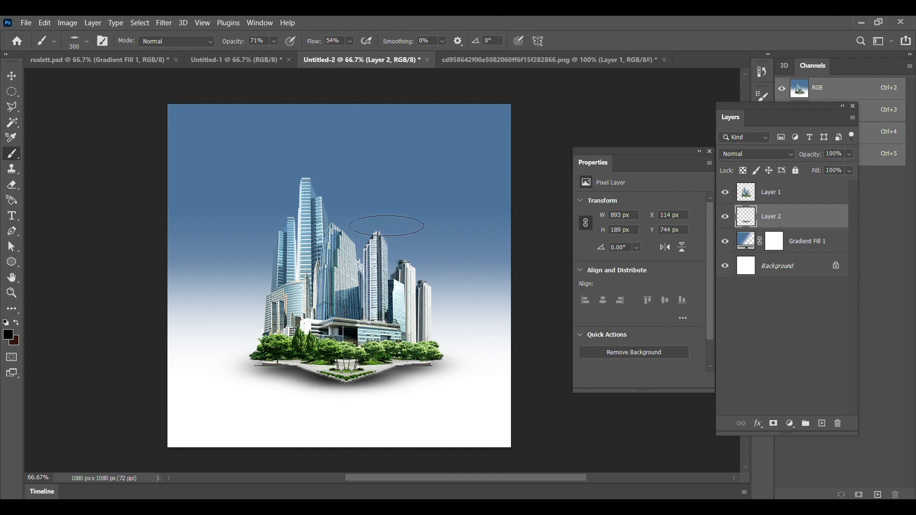
key(v)
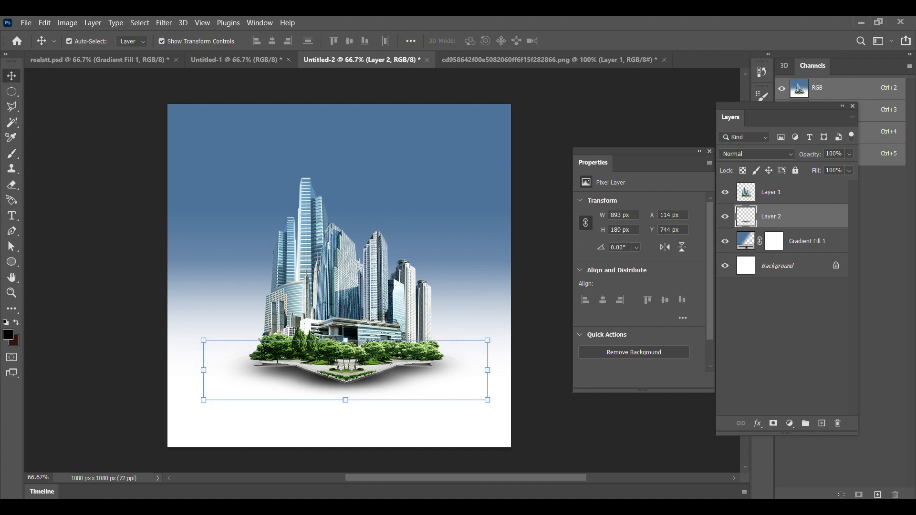
click(769, 298)
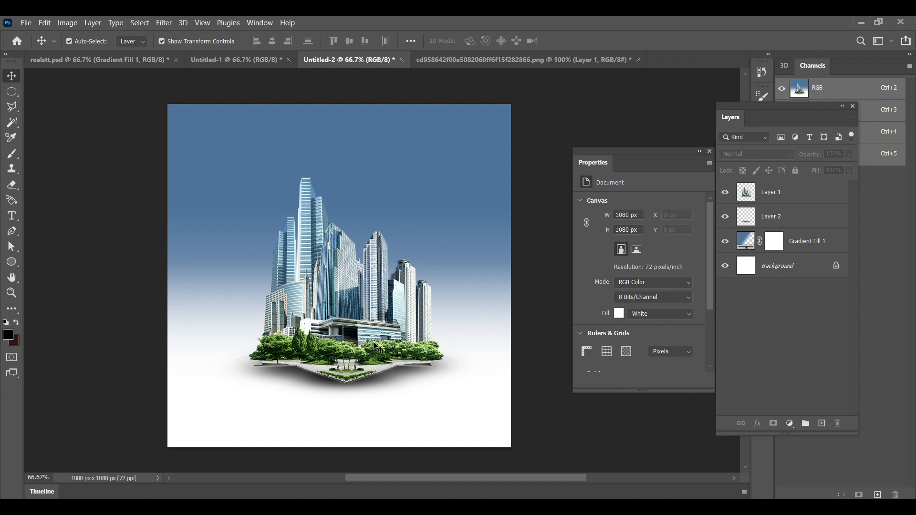
- Add the text "FINDING THE" above the towers in Evogria Regular at 18.32 pt
key(t)
click(312, 168)
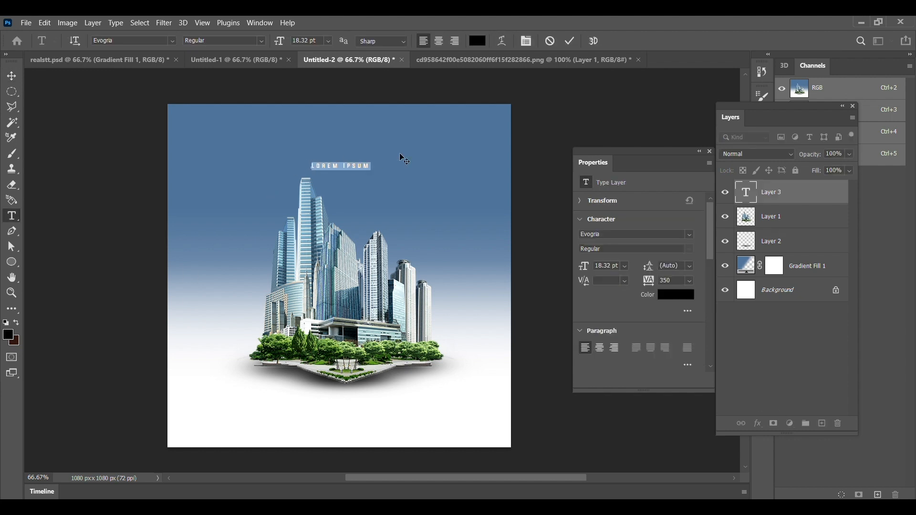
key(BackSpace)
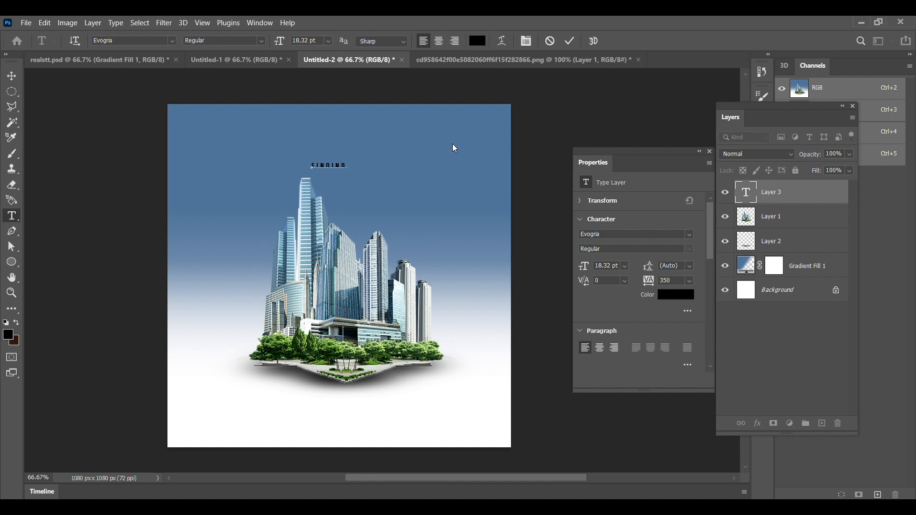
key(BackSpace)
key(BackSpace)
text(NG THE)
click(572, 41)
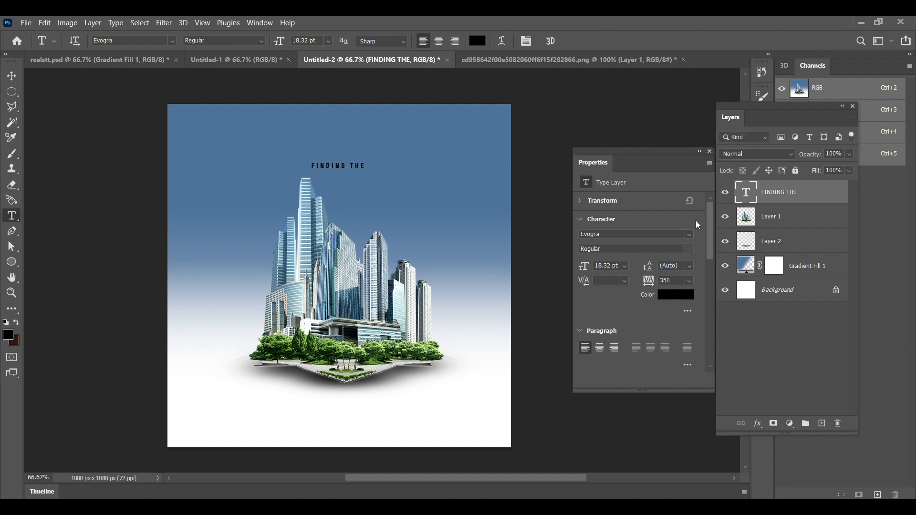
- Change the "FINDING THE" text colour to white (#ffffff)
click(679, 297)
drag(518, 298, 396, 176)
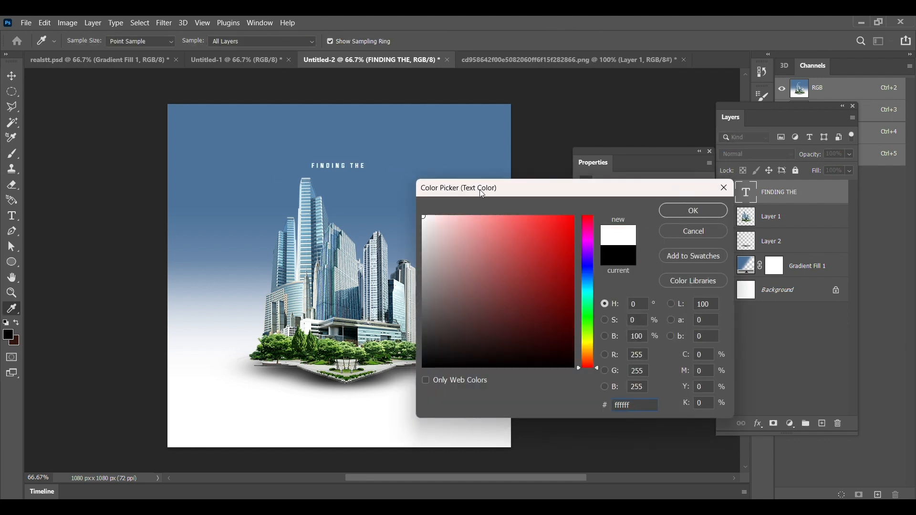
click(685, 211)
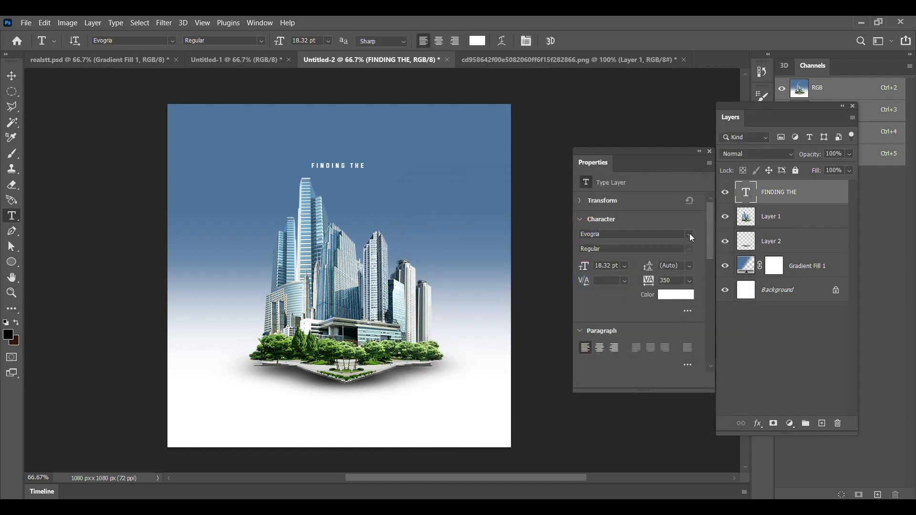
- Scale the "FINDING THE" text up proportionally to about 38.1 pt
key(v)
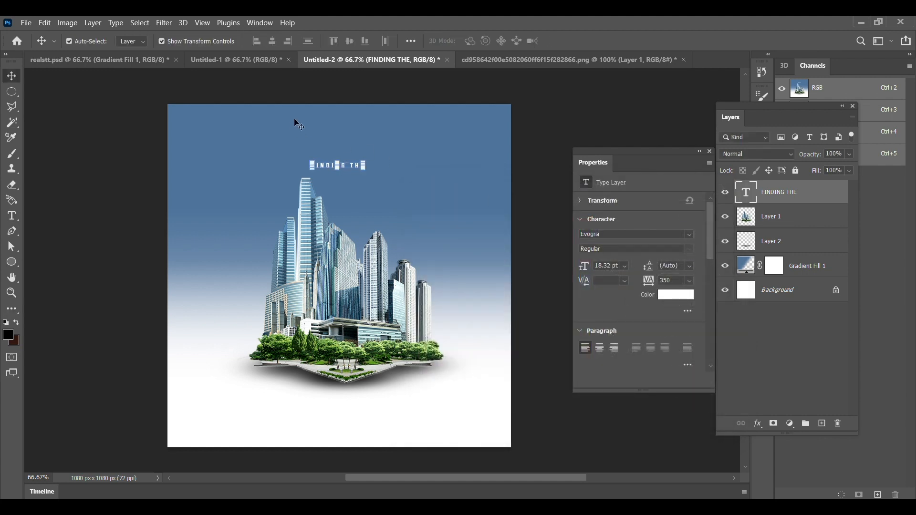
drag(368, 171, 424, 197)
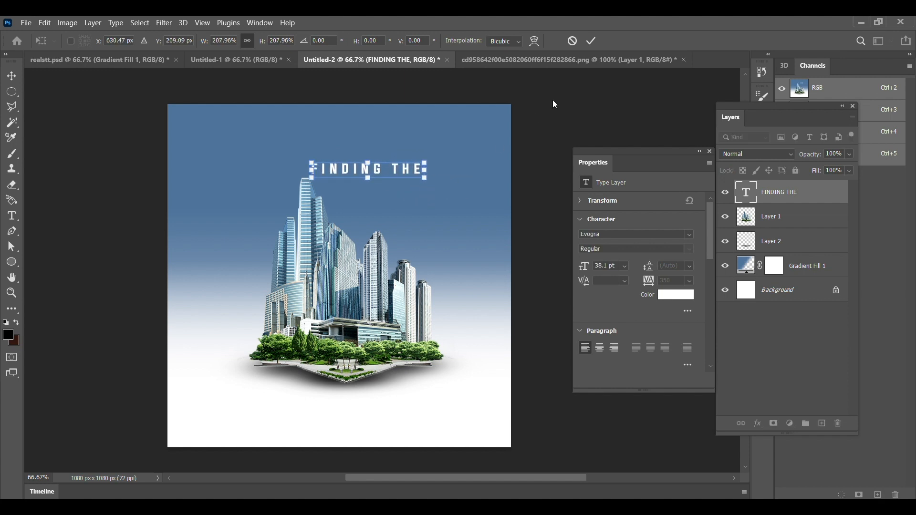
click(592, 41)
- Tighten the tracking of the "FINDING THE" text, trying 50 and settling on 100
click(692, 285)
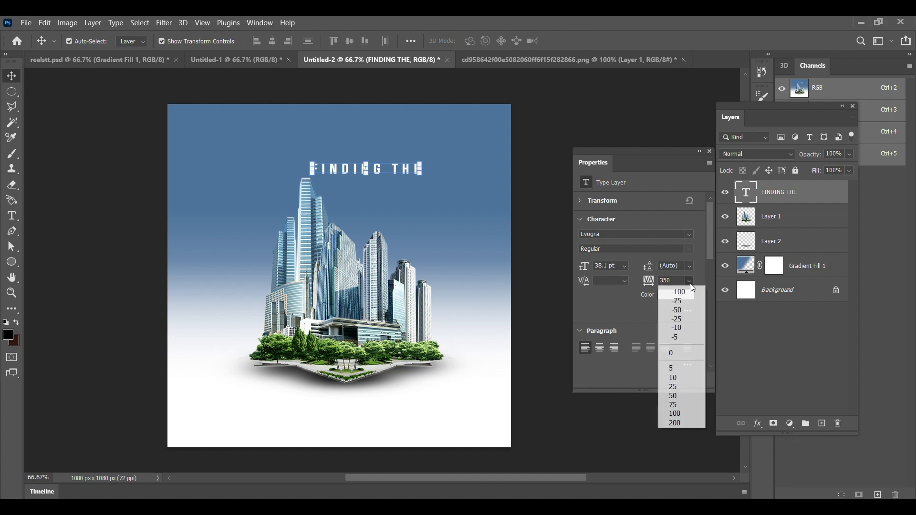
click(681, 398)
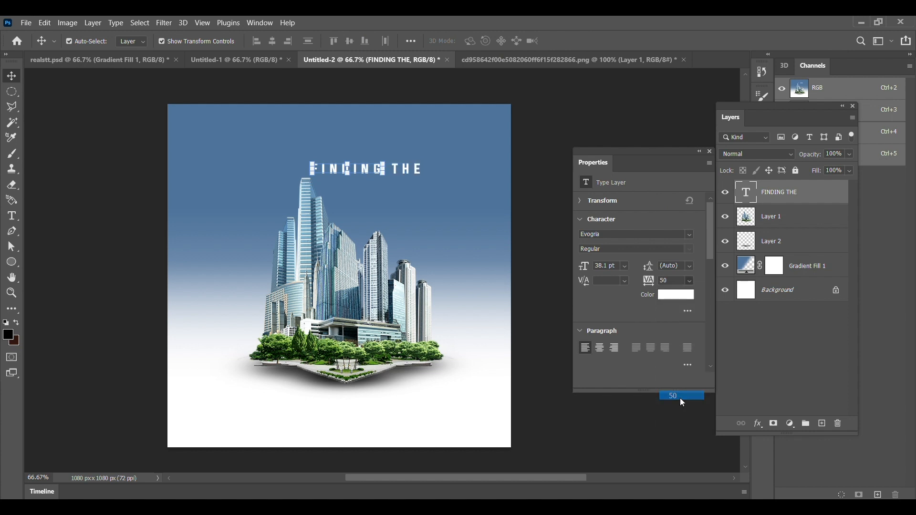
click(690, 285)
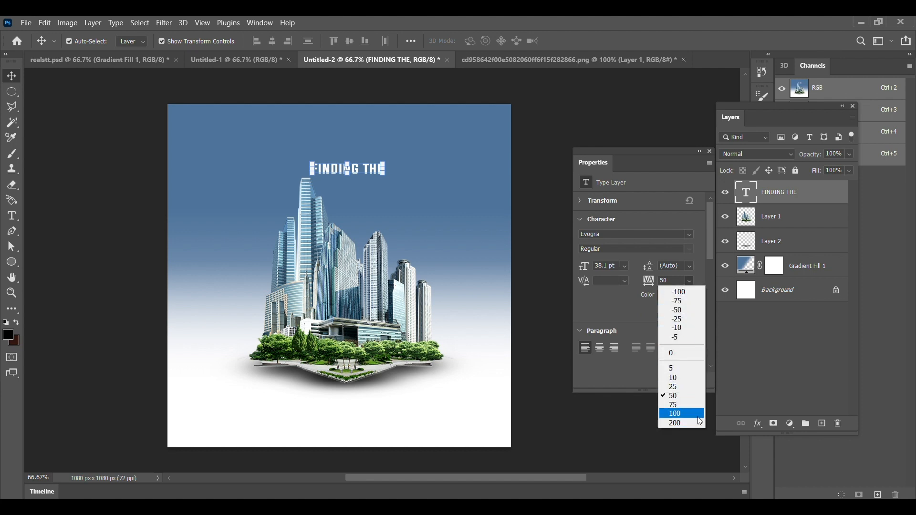
click(682, 413)
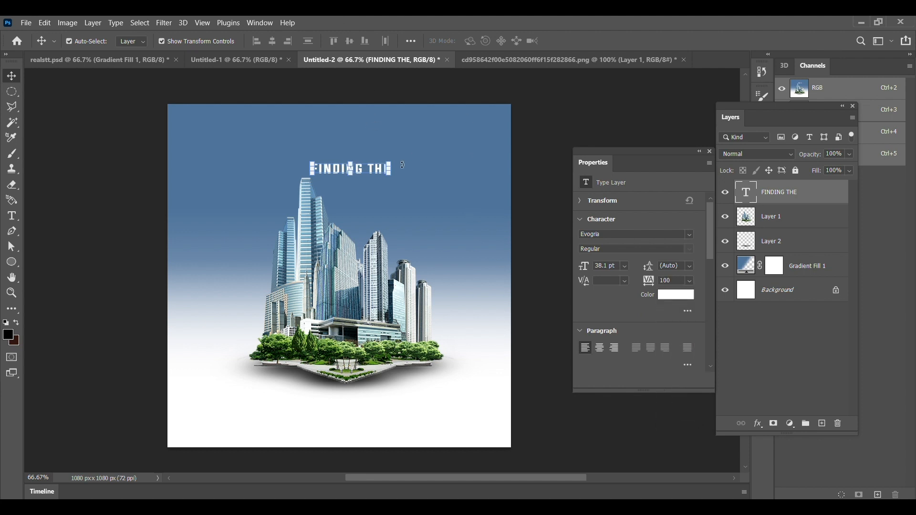
- Enlarge the "FINDING THE" text to about 54.54 pt and move it to the upper centre of the canvas
drag(393, 170, 426, 161)
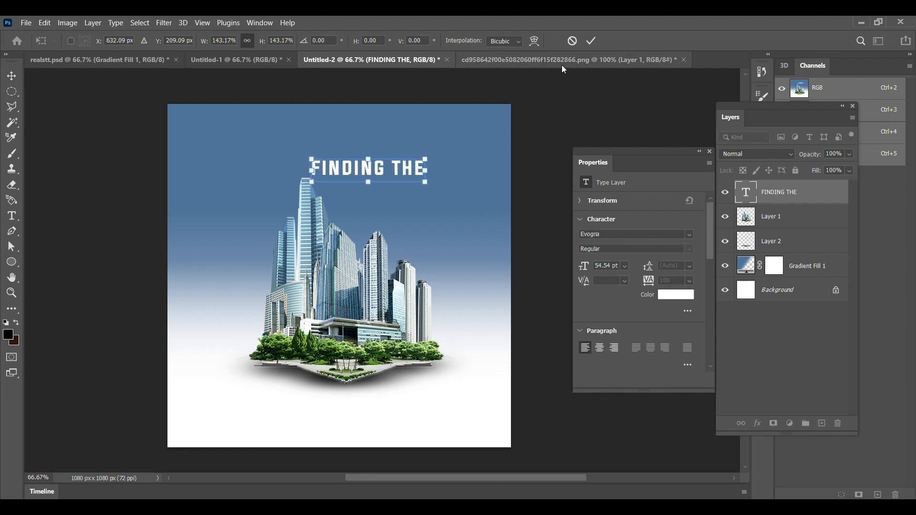
click(593, 41)
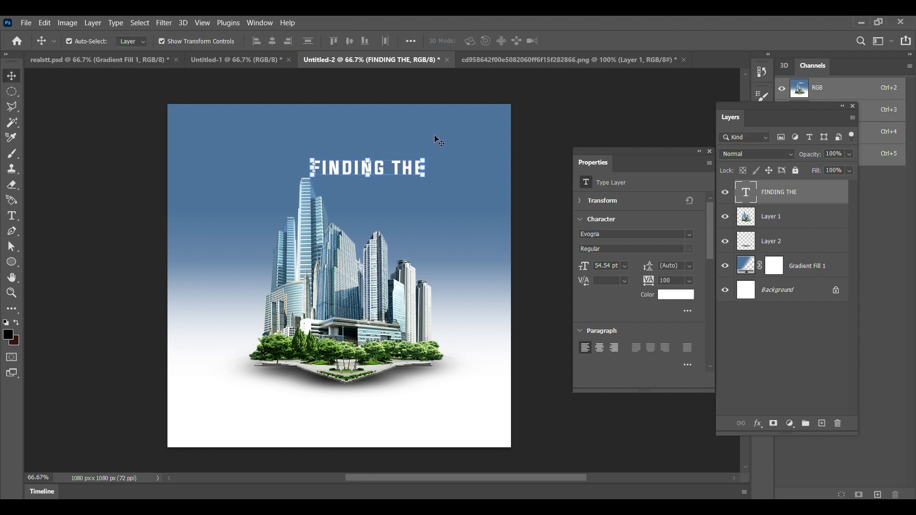
drag(379, 176, 348, 160)
- Duplicate the "FINDING THE" line directly below itself and replace the copy's text with "DREAM HOUSE"
double_click(348, 160)
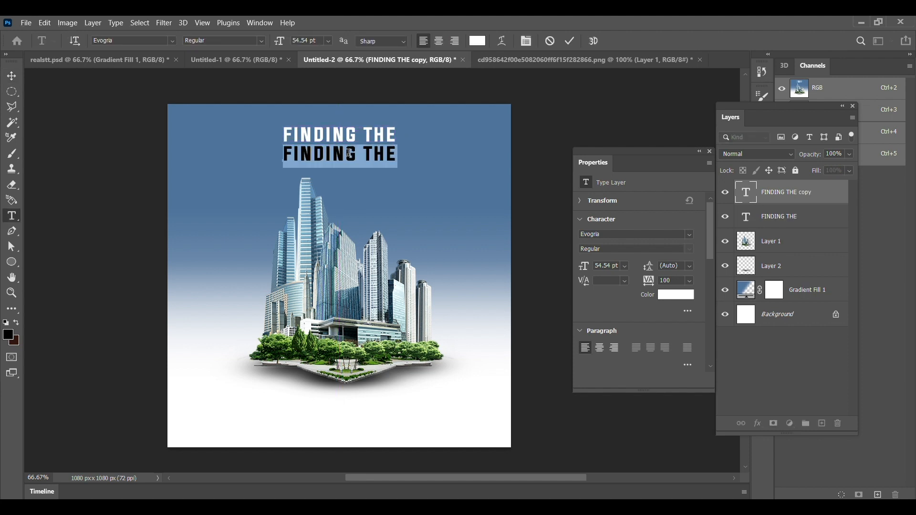
text(DR)
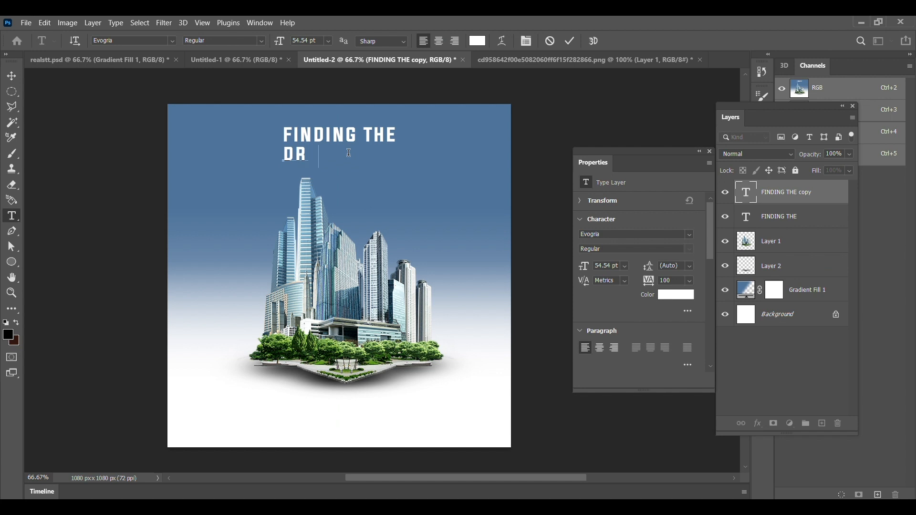
text(EAM HOUSE)
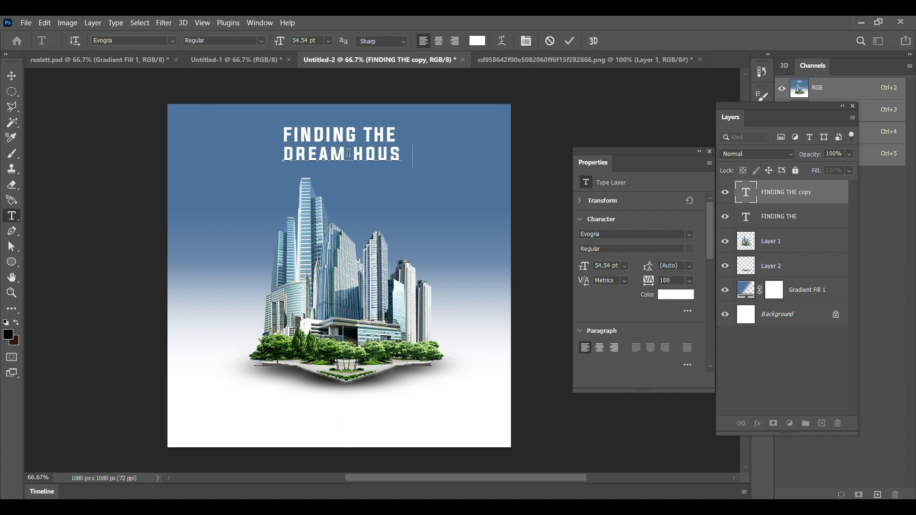
click(571, 40)
- Scale the "DREAM HOUSE" line up proportionally to about 78.7 pt
key(v)
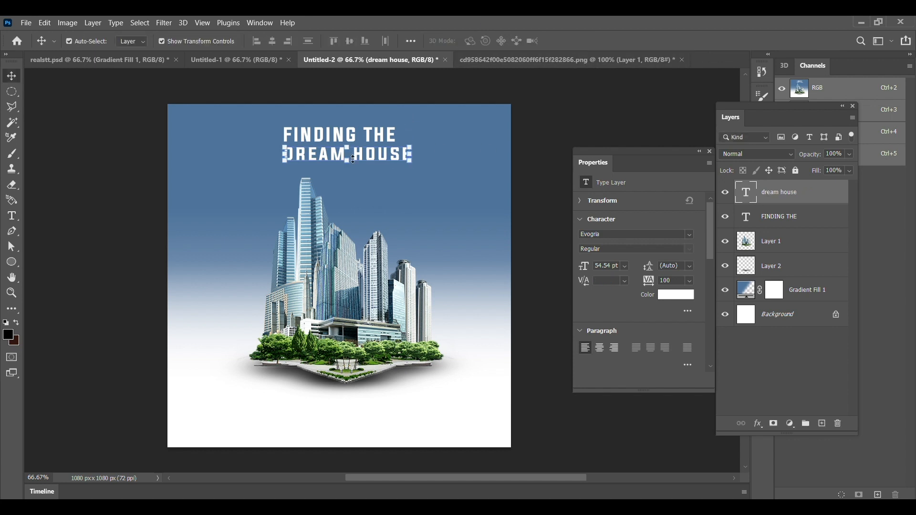
drag(411, 160, 471, 173)
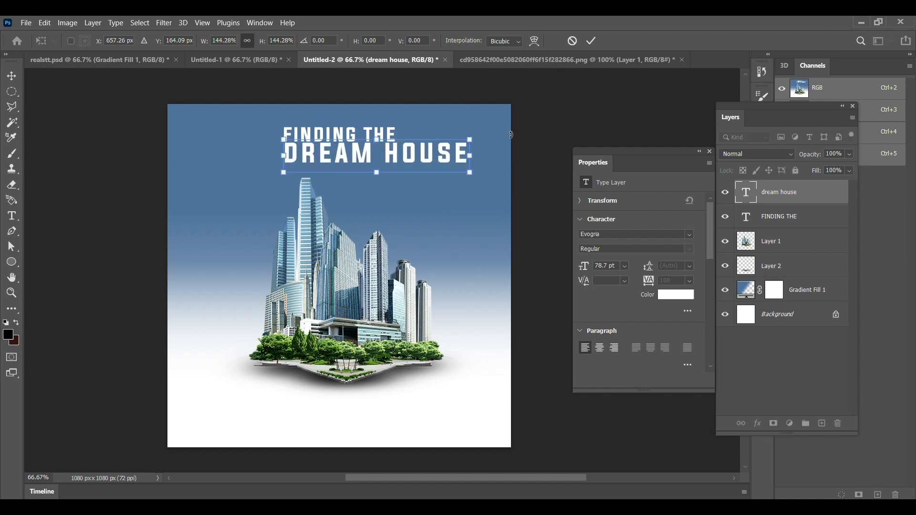
click(591, 41)
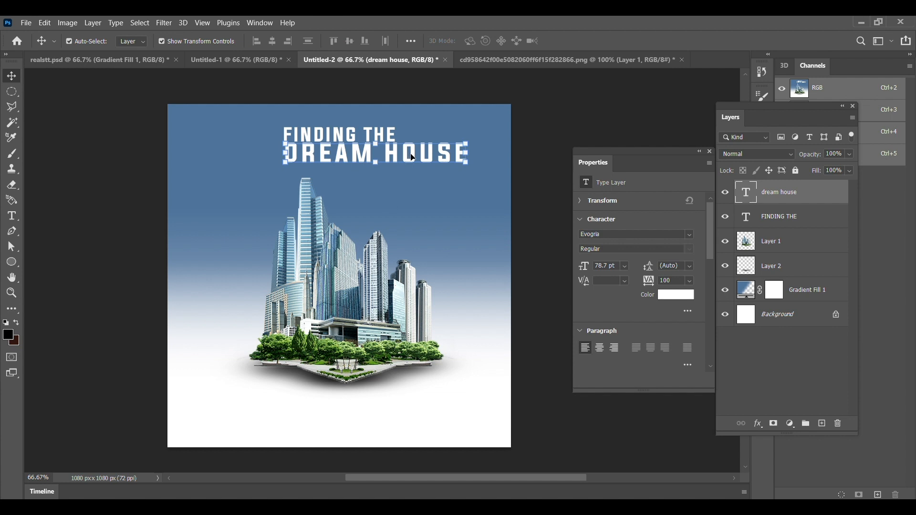
- Centre the "DREAM HOUSE" line under "FINDING THE", nudge it slightly down to separate the lines, and keep it selected
drag(415, 156, 384, 157)
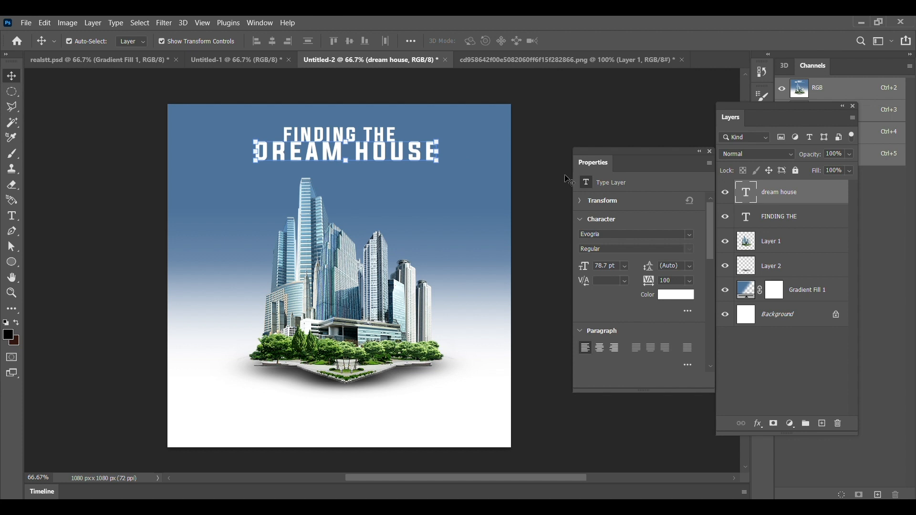
key(Down)
key(Down)
key(Down)
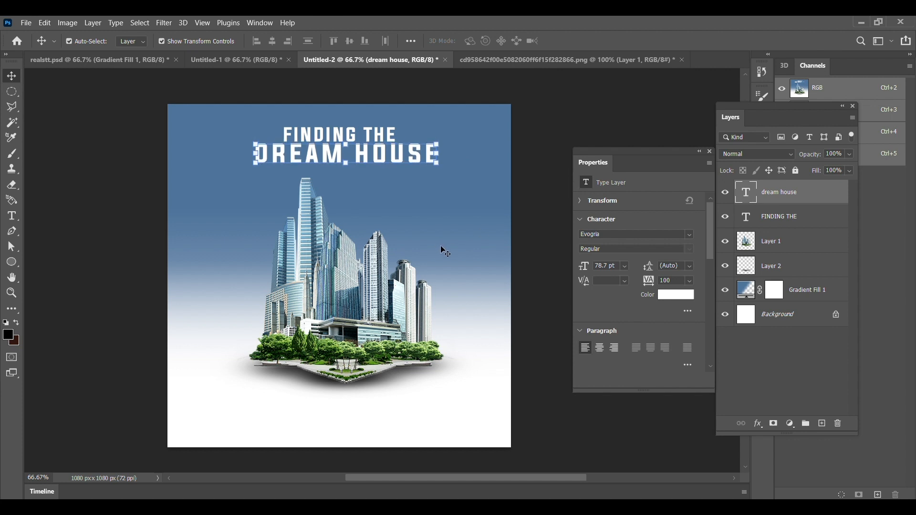
click(494, 209)
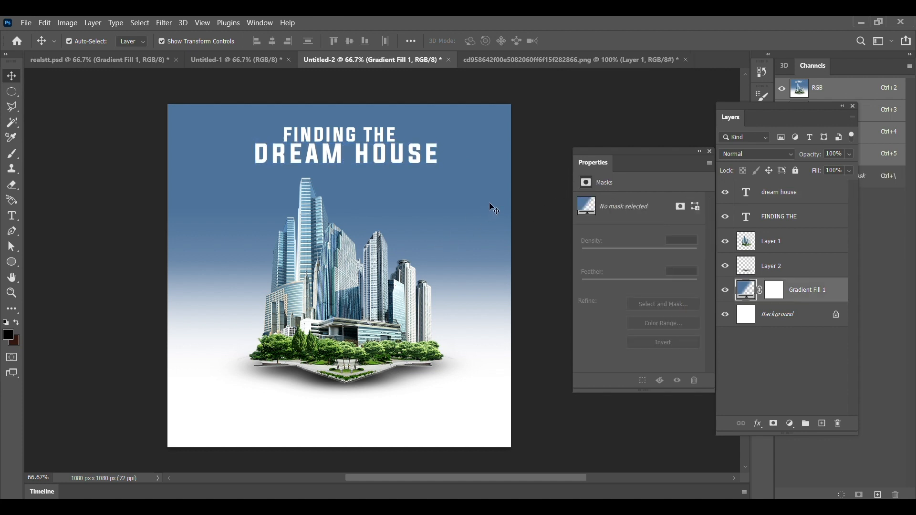
click(408, 167)
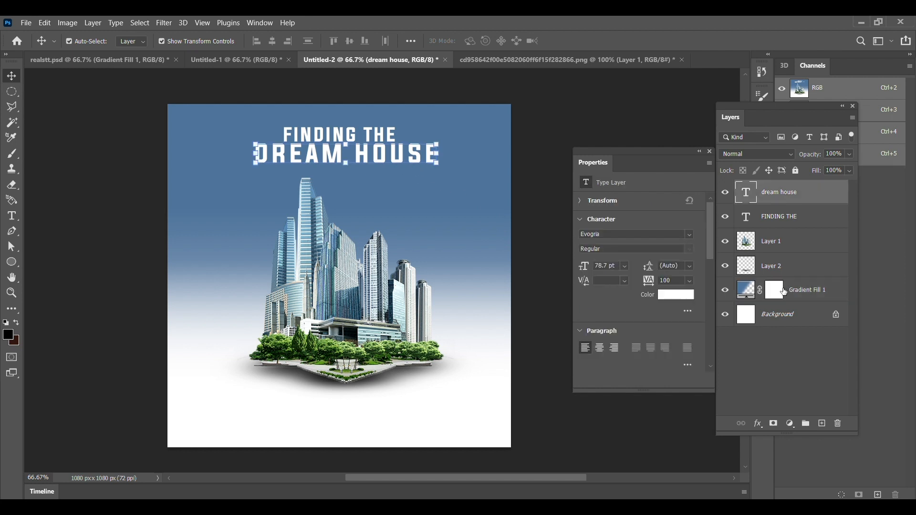
- Reduce the tracking of the "DREAM HOUSE" line to 50
click(690, 280)
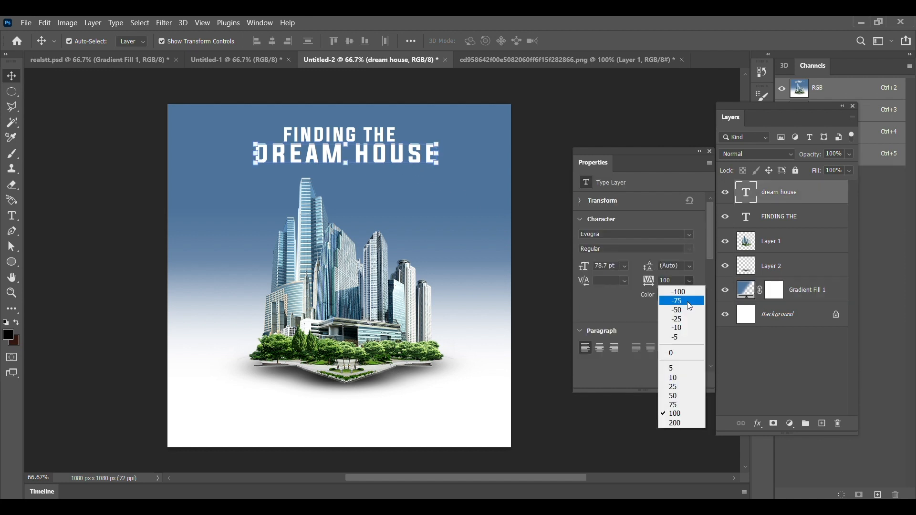
click(687, 398)
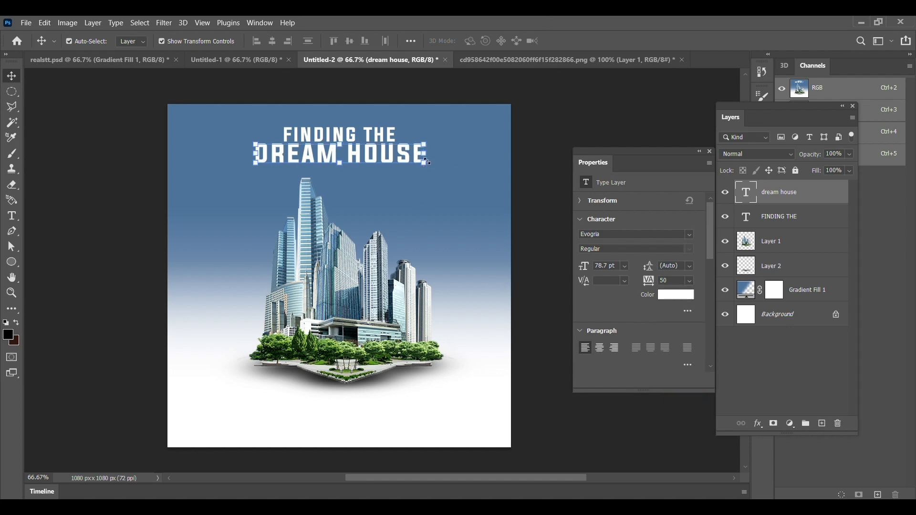
- Scale the "DREAM HOUSE" line up to about 91.7 pt and re-centre it slightly lower beneath "FINDING THE"
drag(425, 155, 456, 157)
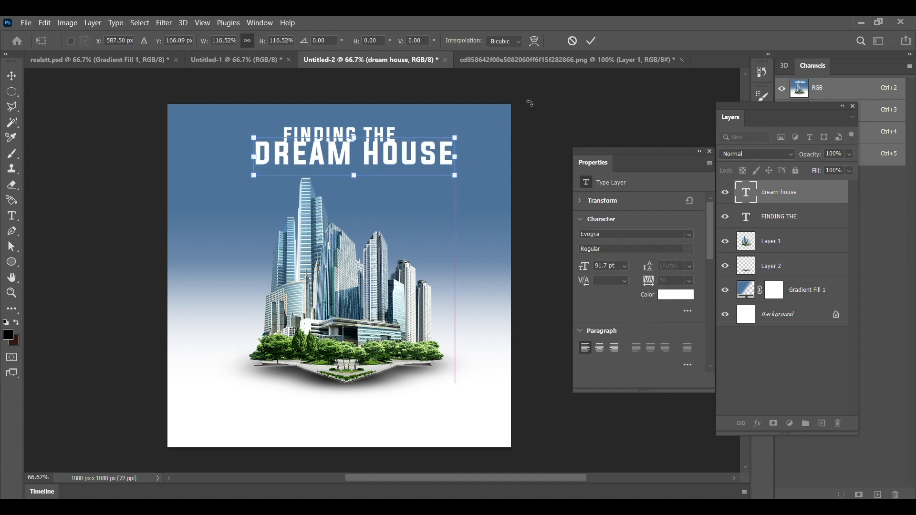
click(591, 41)
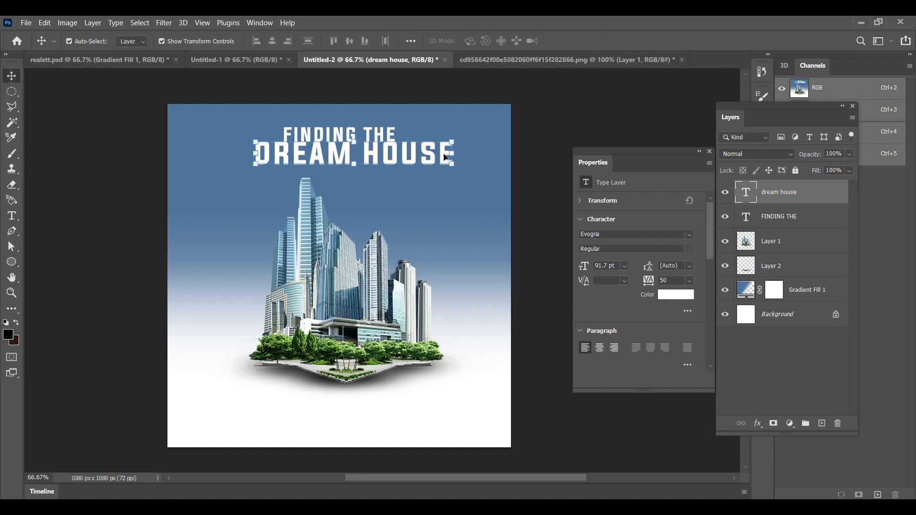
drag(416, 163, 408, 168)
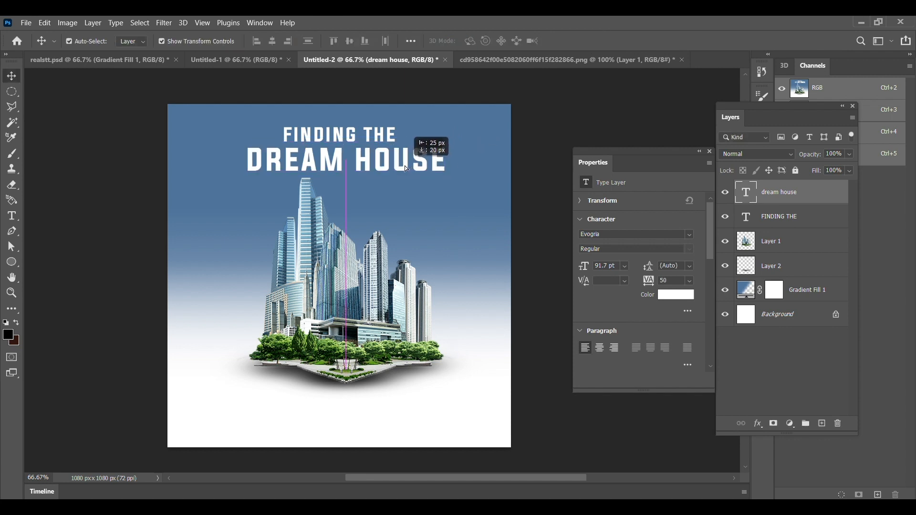
- Select the city cutout and its ground shadow layers together and move them straight up about 75 px, behind the headline
click(386, 331)
key(Caps_Lock)
click(793, 272)
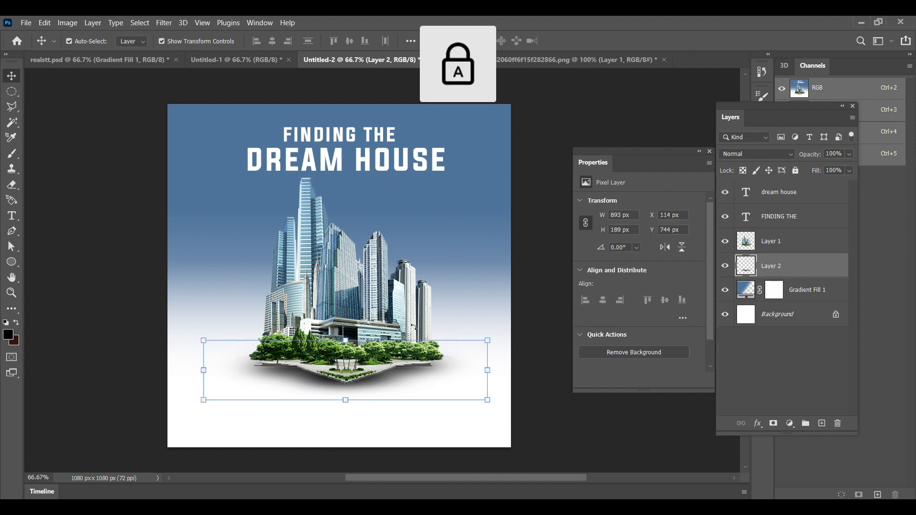
key(Caps_Lock)
shift+click(782, 254)
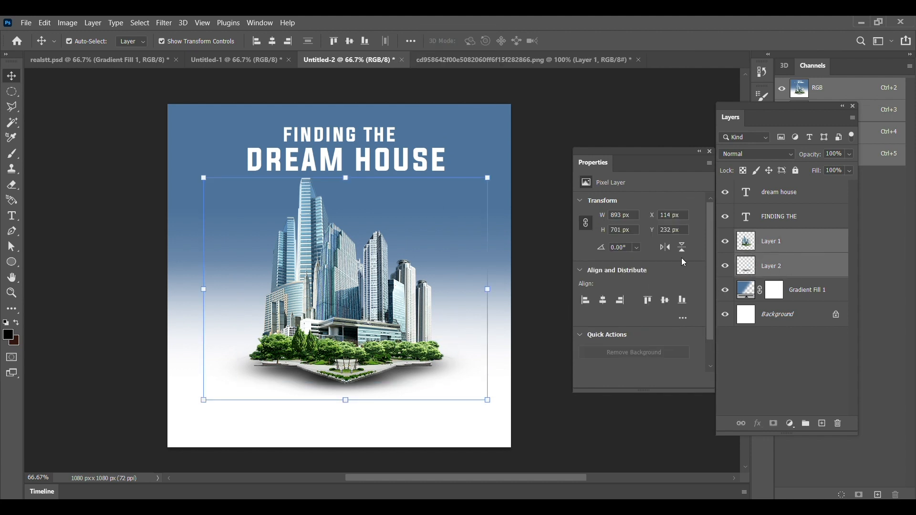
drag(354, 323, 355, 301)
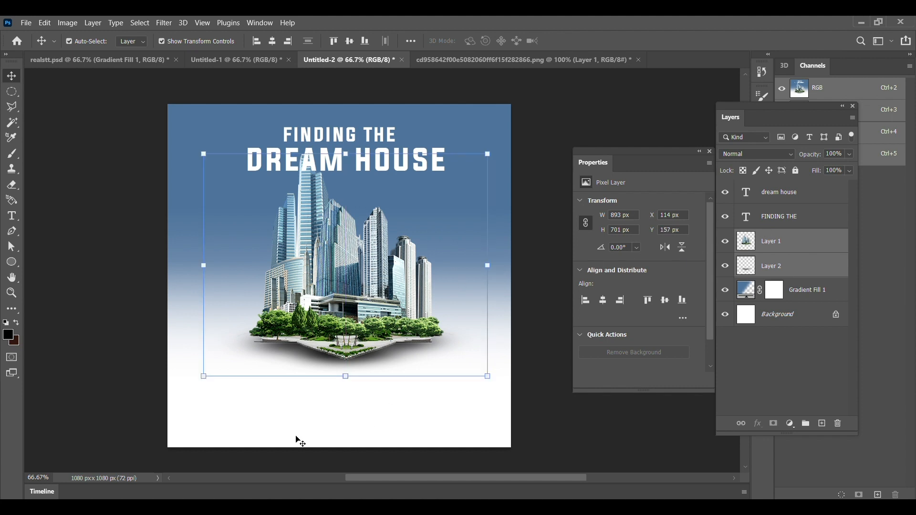
- Add a new empty layer directly above the gradient fill and set the brush's foreground colour to white (ffffff)
click(299, 441)
click(822, 425)
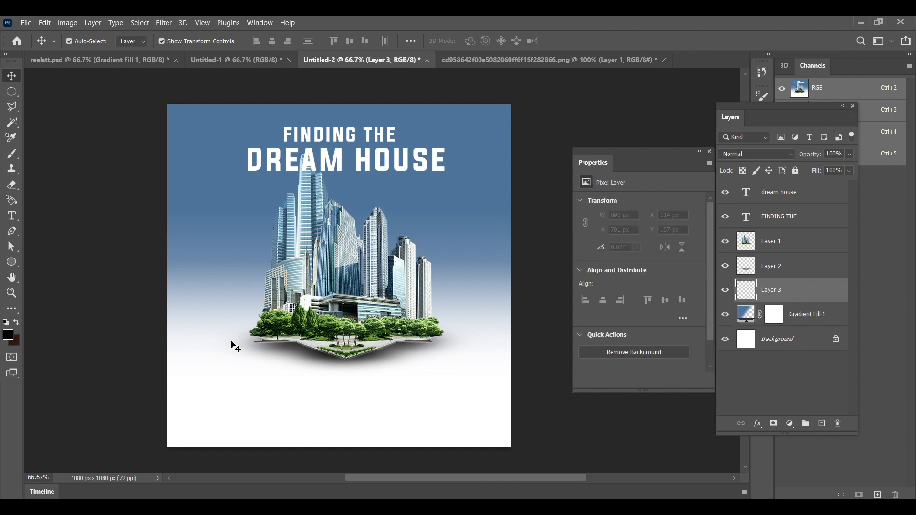
key(b)
click(10, 336)
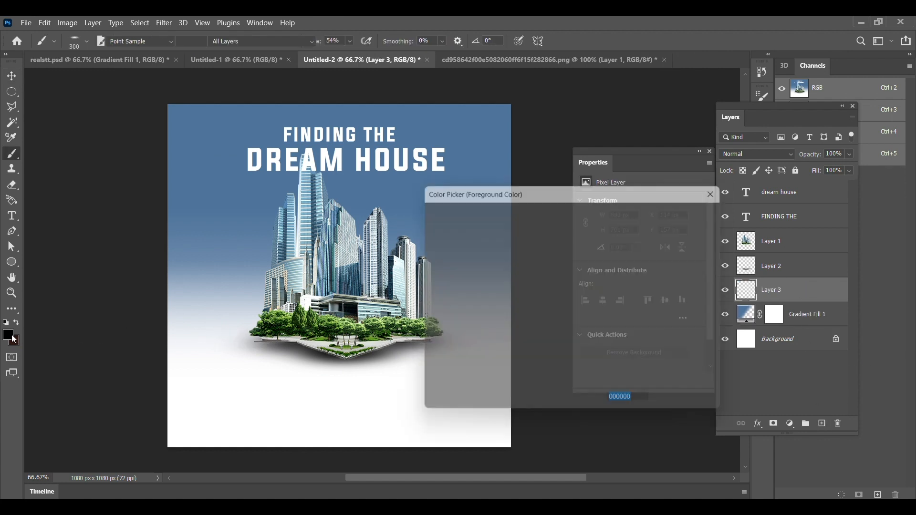
click(497, 251)
drag(496, 251, 422, 204)
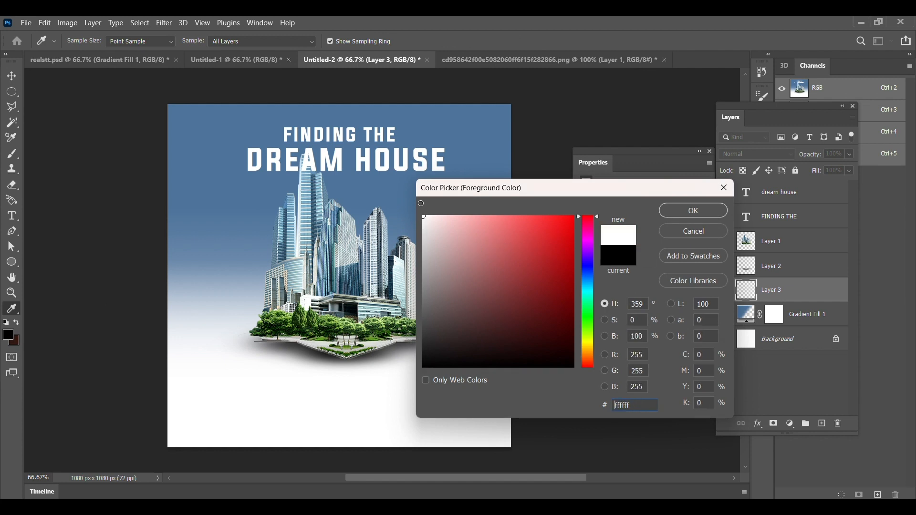
click(714, 214)
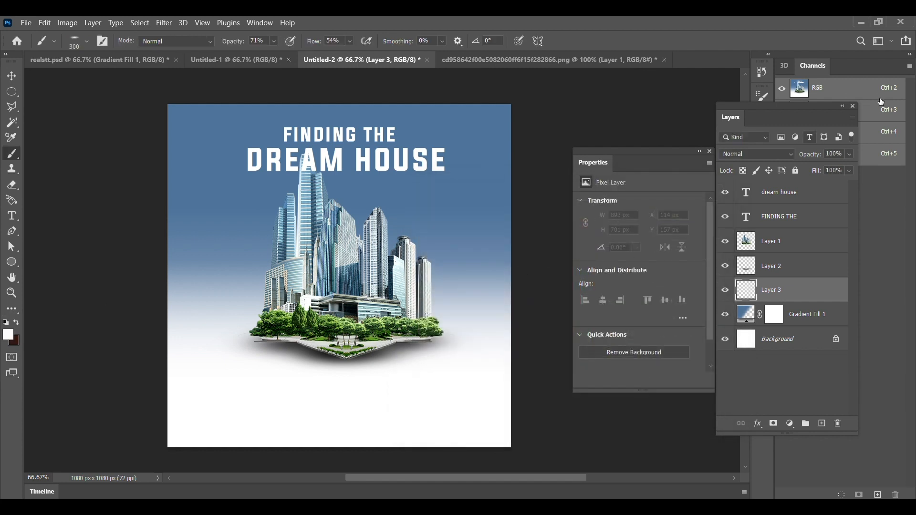
- Choose the cloud brush preset, enlarge it to 600 px and stamp a white cloud behind the upper part of the towers
right_click(233, 207)
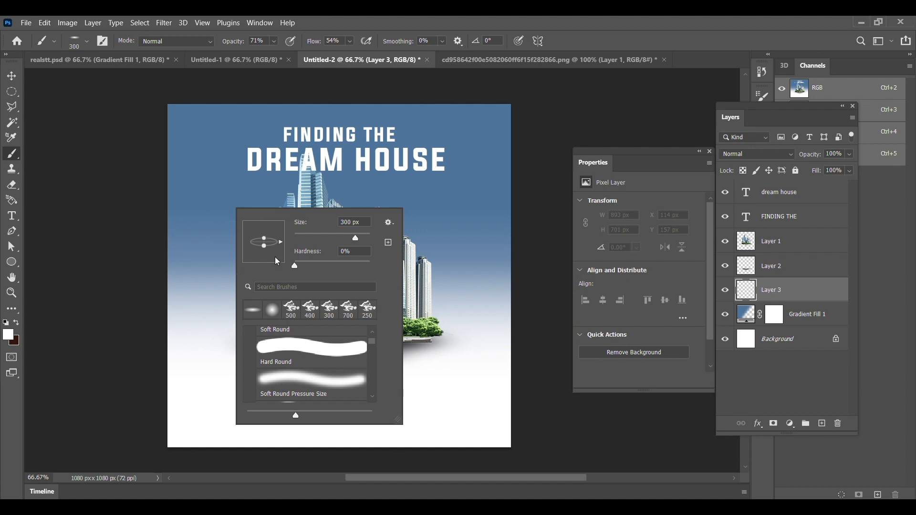
click(336, 317)
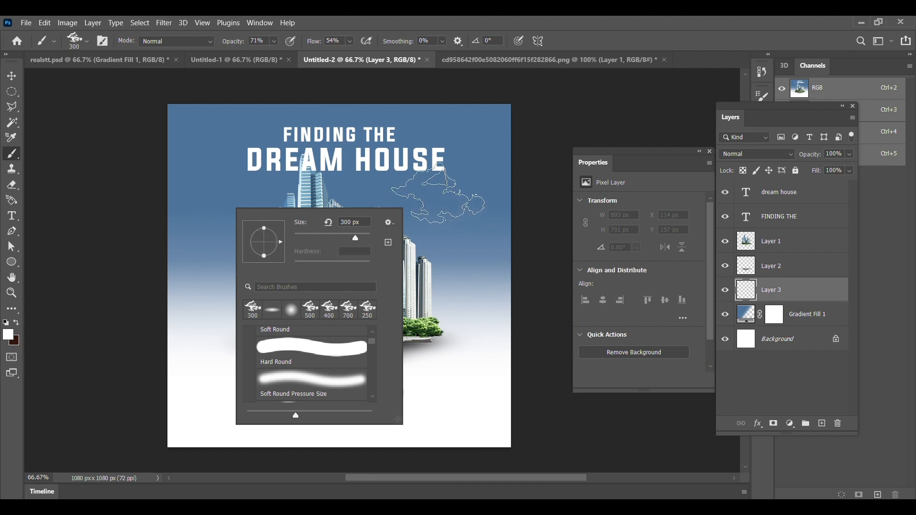
click(615, 17)
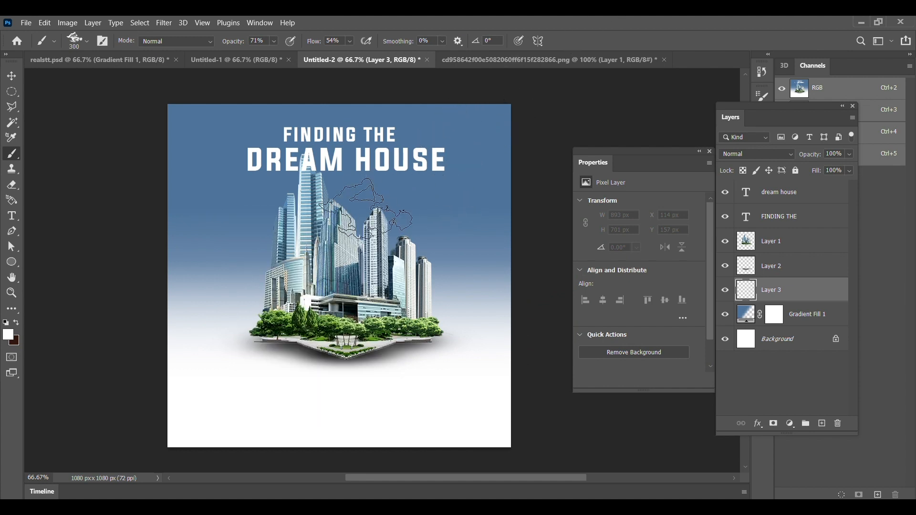
key(bracketright)
key(bracketright)
key(bracketright)
key(bracketright)
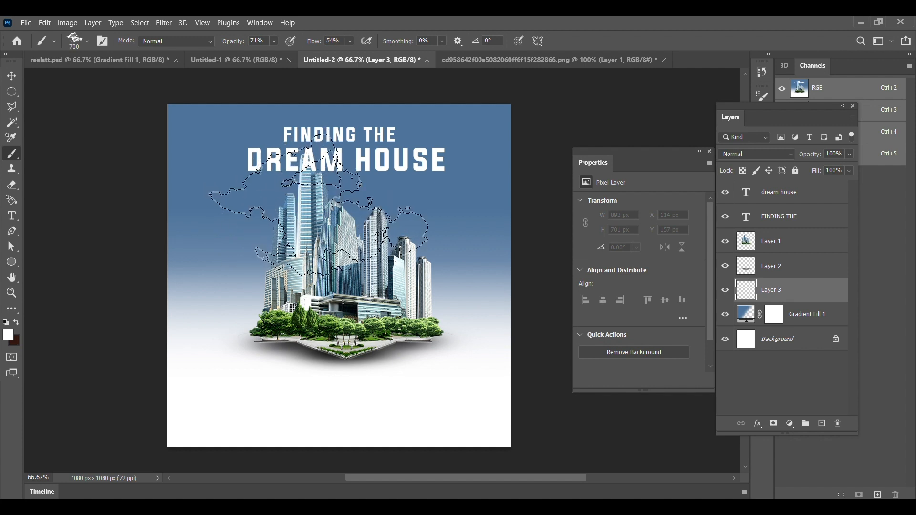
key(bracketleft)
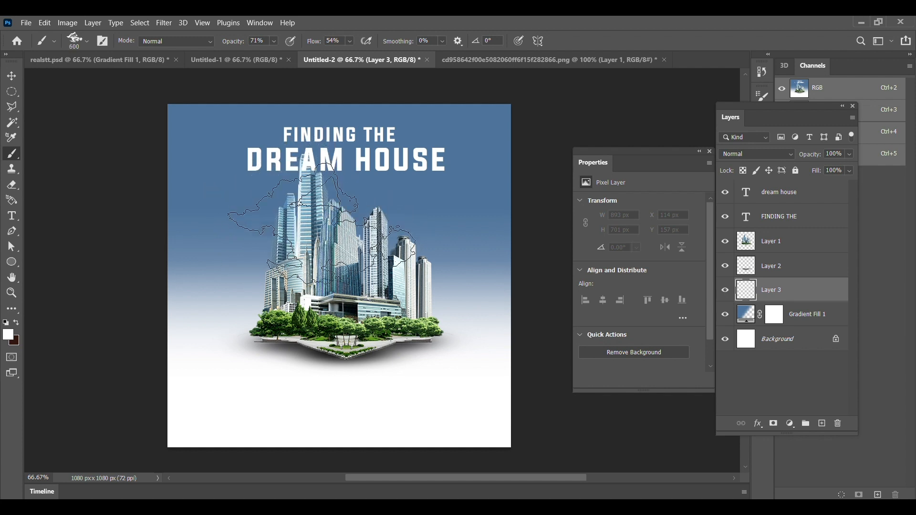
click(321, 224)
key(bracketright)
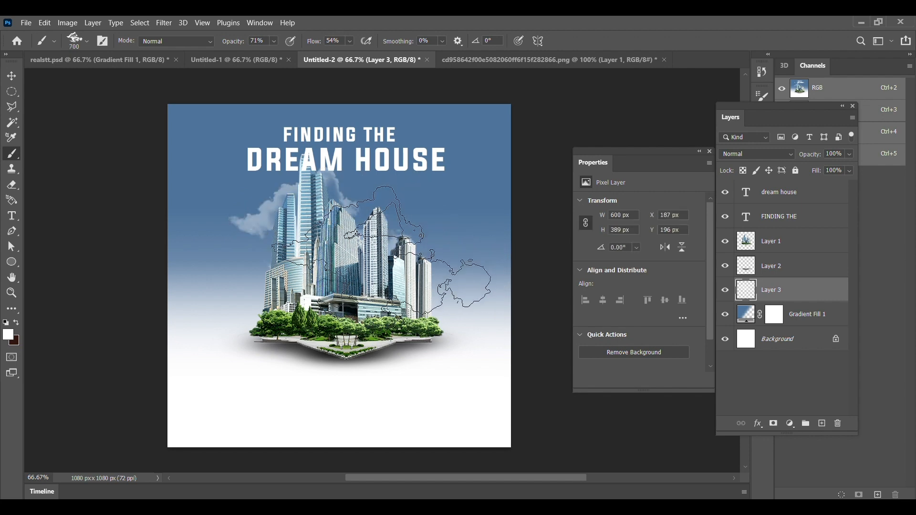
key(bracketleft)
key(bracketleft)
key(bracketleft)
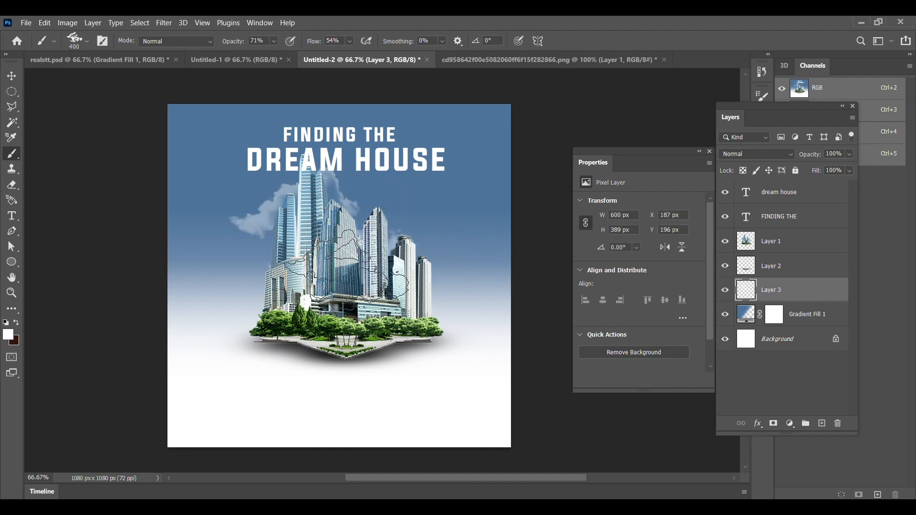
key(bracketright)
key(bracketright)
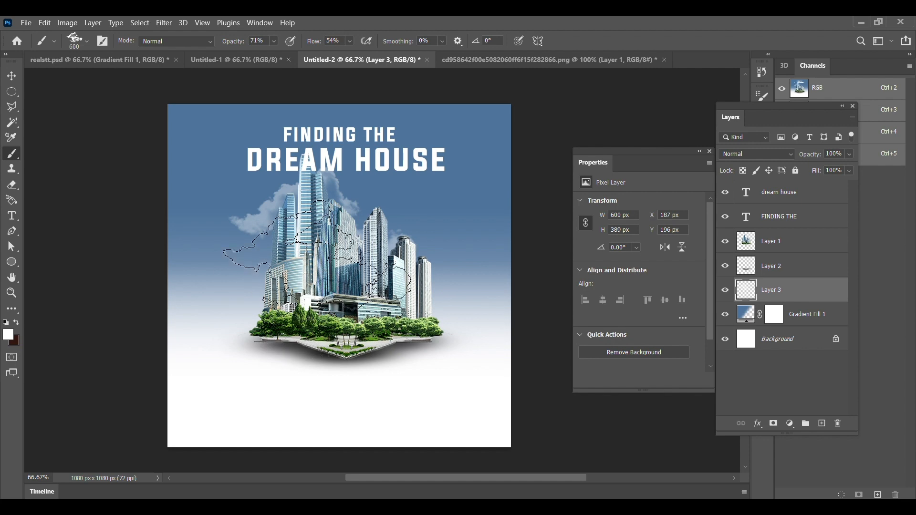
click(318, 261)
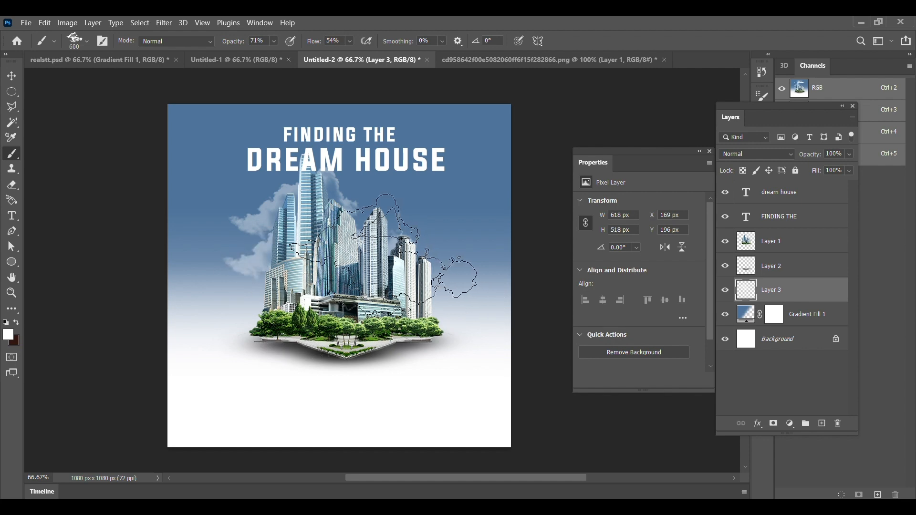
key(ctrl+z)
- Choose a different cloud brush, one of the pspro.co-Cloud presets near the end of the brush list
right_click(389, 227)
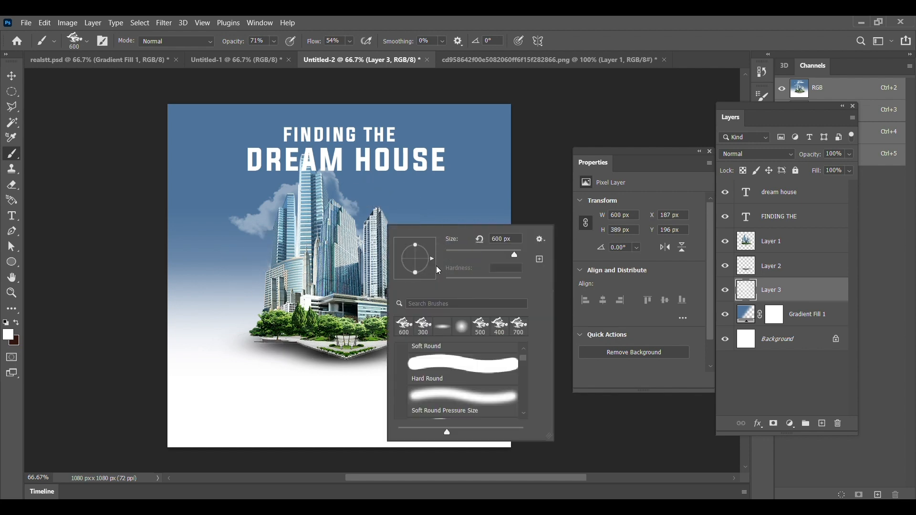
click(514, 331)
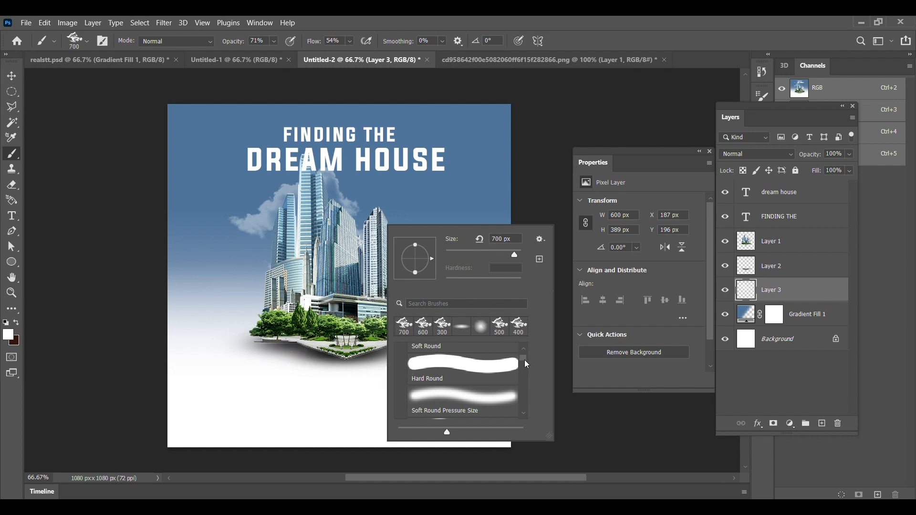
drag(527, 365, 529, 415)
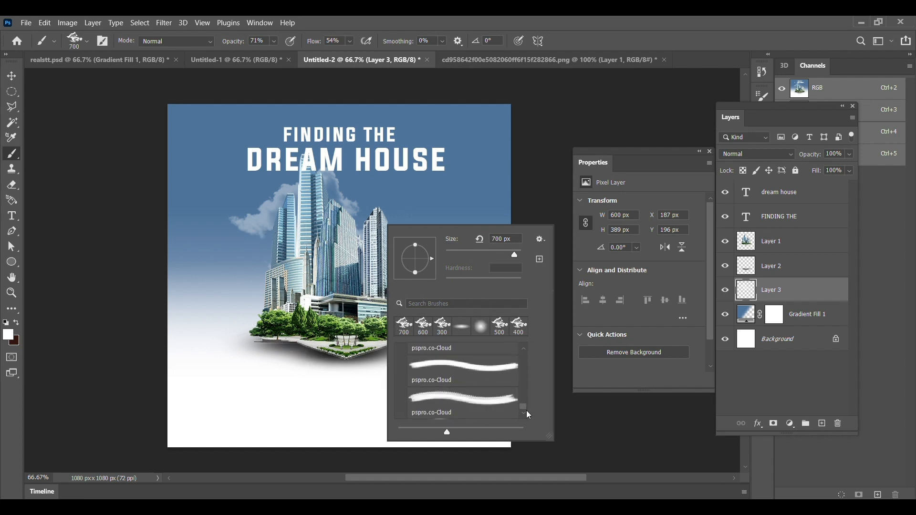
click(496, 375)
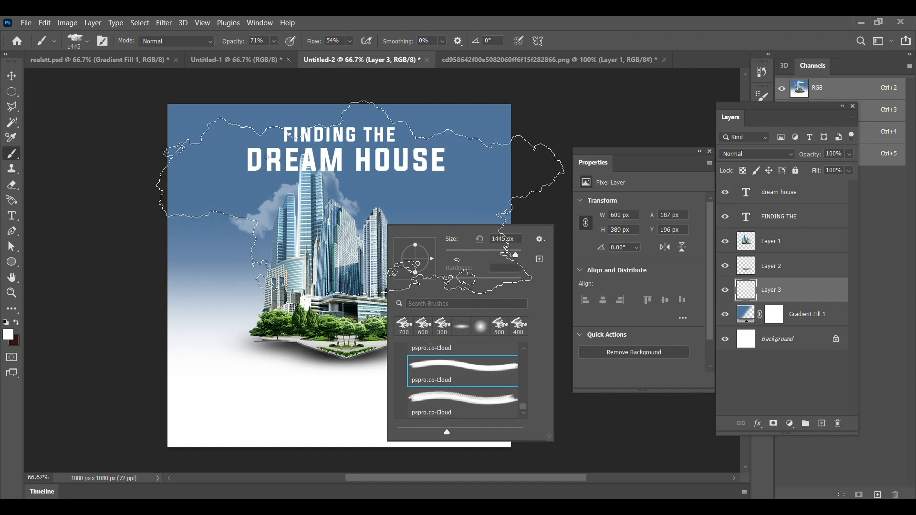
click(594, 18)
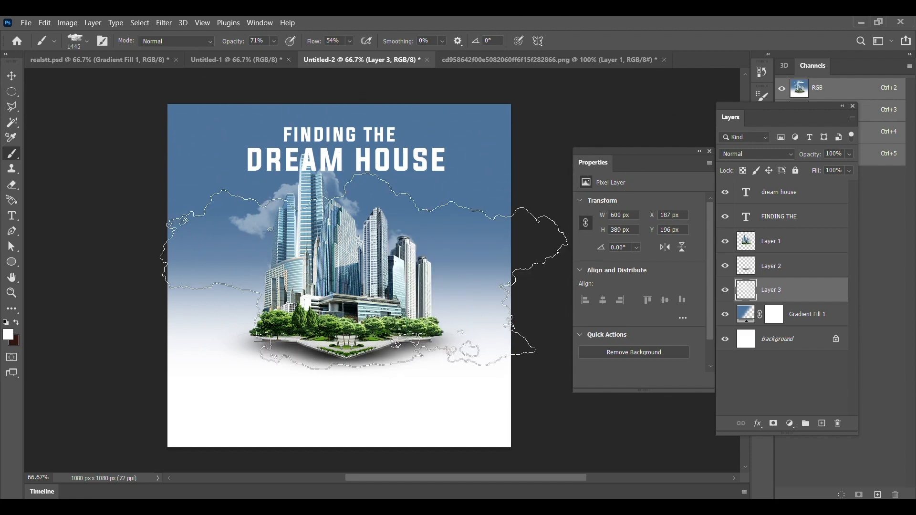
- Reduce the cloud brush to 700 px and stamp clouds to the right of the towers and around the lower left of the city
key(bracketleft)
key(bracketleft)
key(bracketleft)
key(bracketleft)
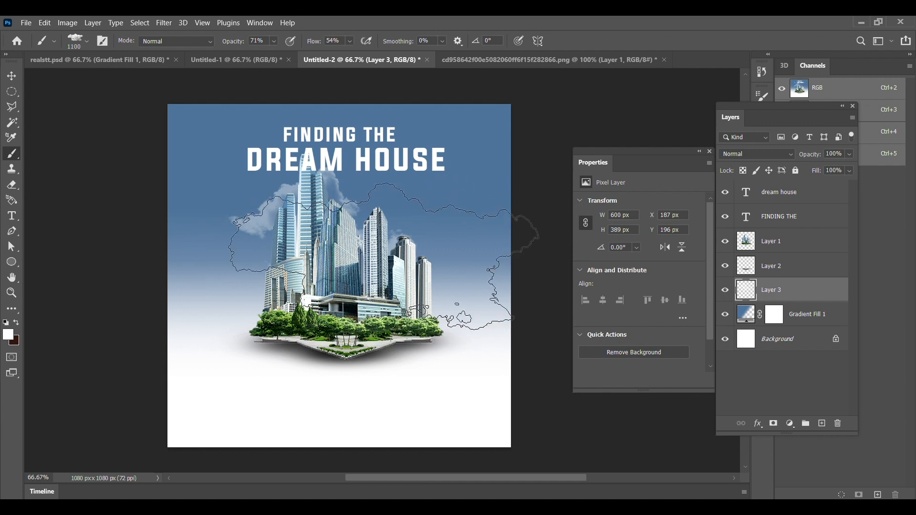
key(bracketleft)
key(bracketleft)
key(bracketleft)
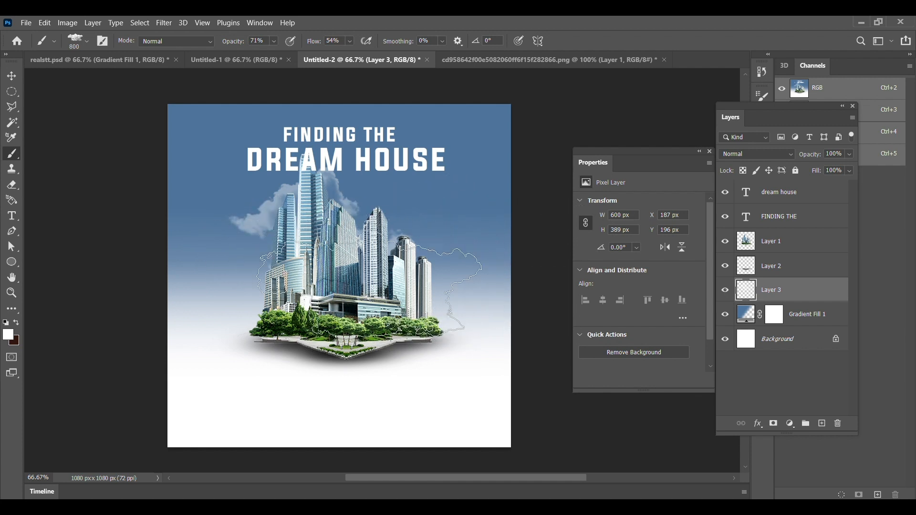
key(bracketleft)
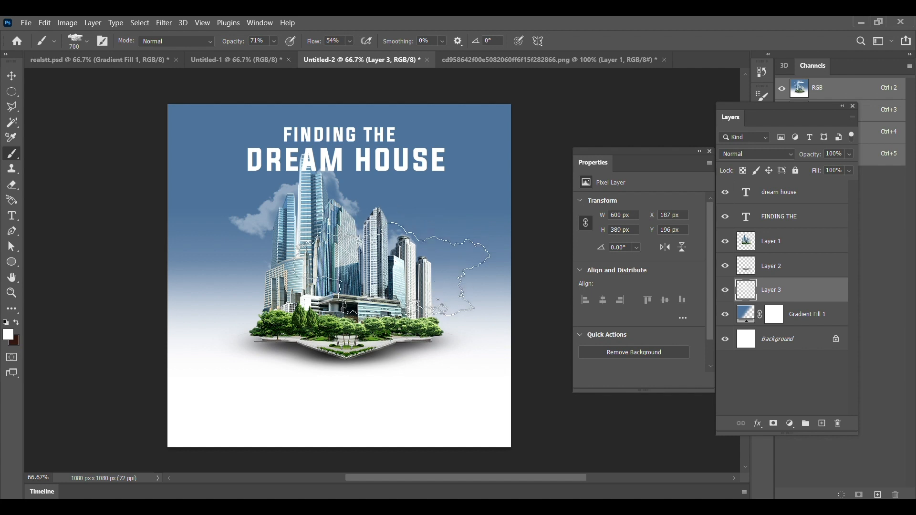
click(392, 270)
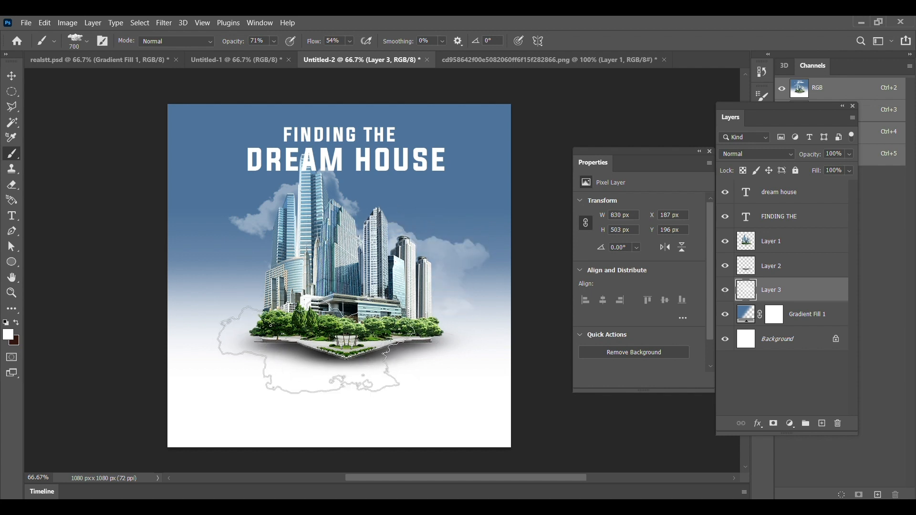
click(309, 350)
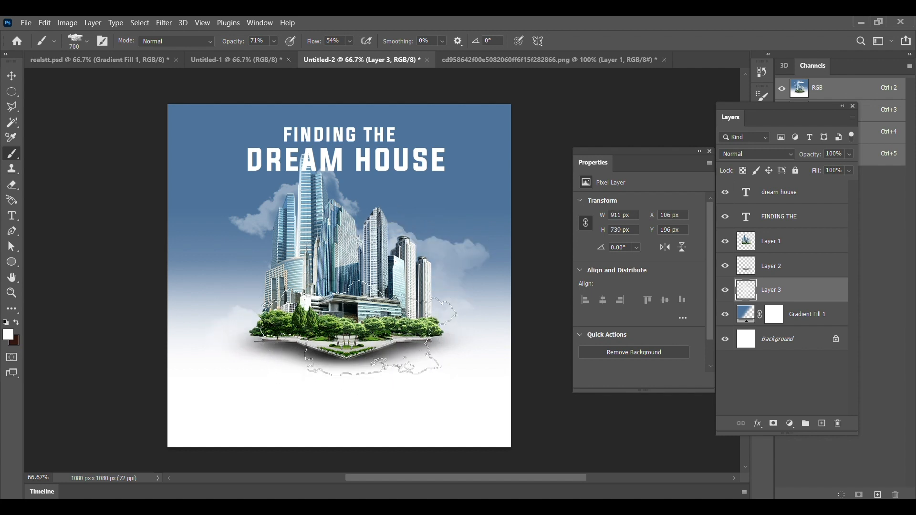
- Reduce the cloud brush to 400 px and stamp a smaller cloud behind the left edge of the buildings
key(bracketleft)
key(bracketleft)
key(bracketleft)
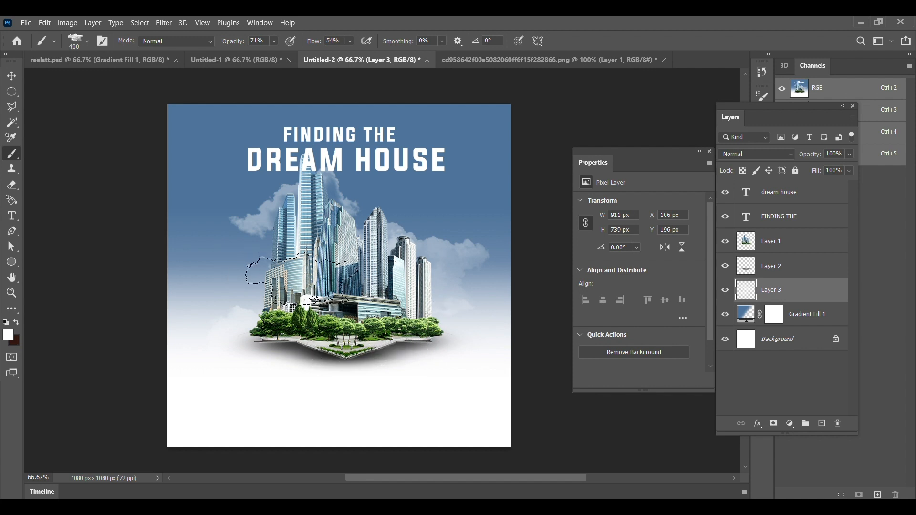
click(301, 279)
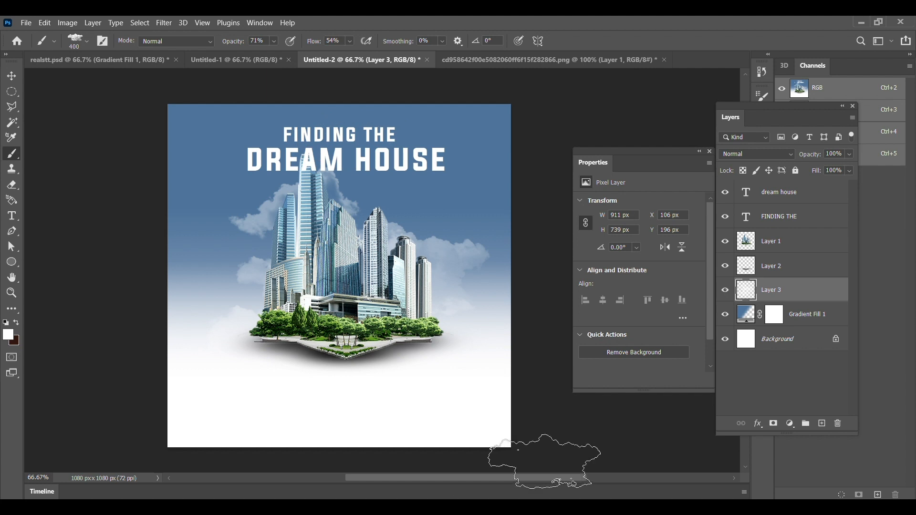
- Add a placeholder Lorem Ipsum paragraph in a wide text box just below the city, layered above the gradient fill
key(v)
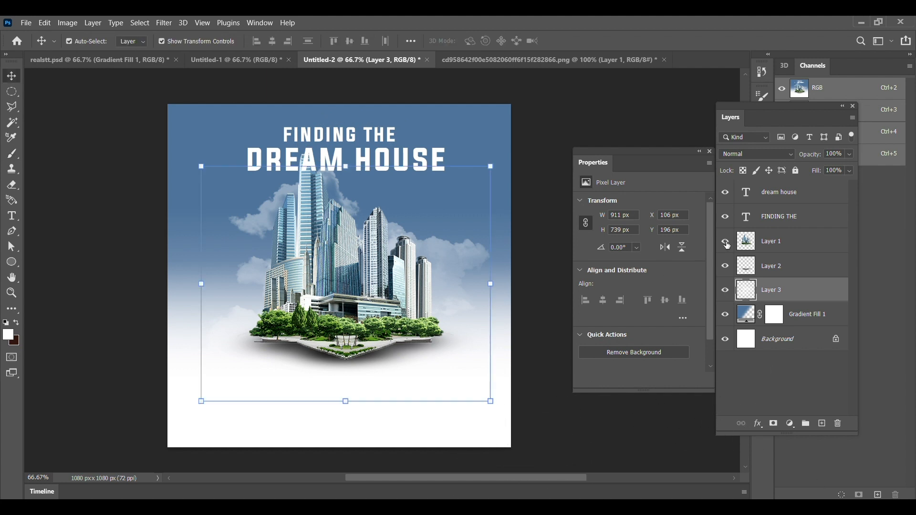
click(400, 424)
key(t)
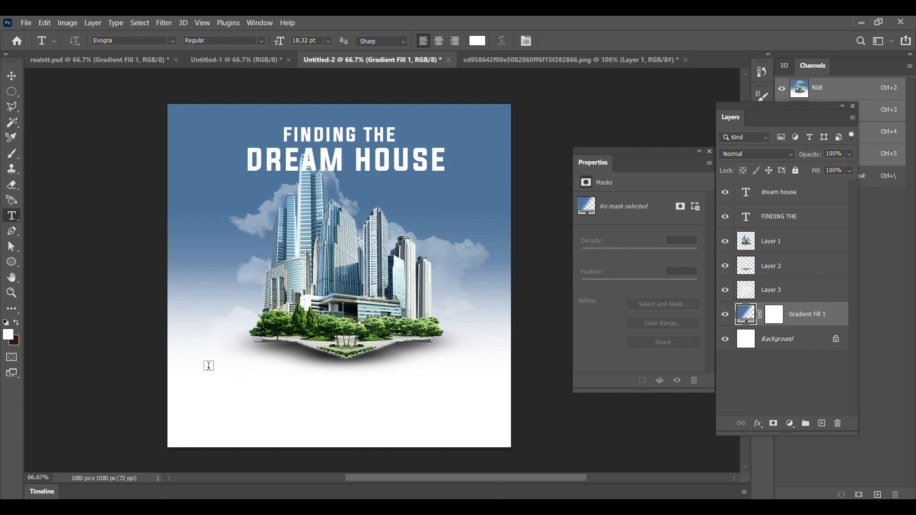
drag(205, 366, 473, 401)
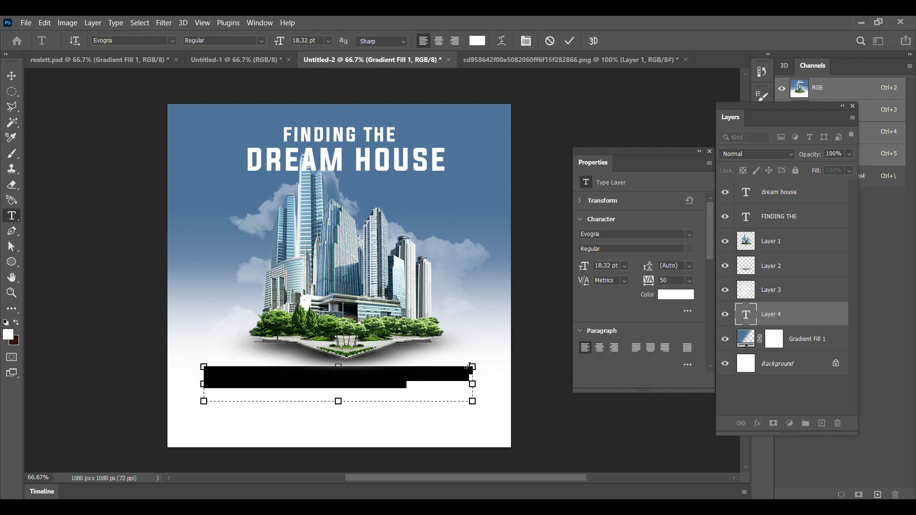
click(570, 41)
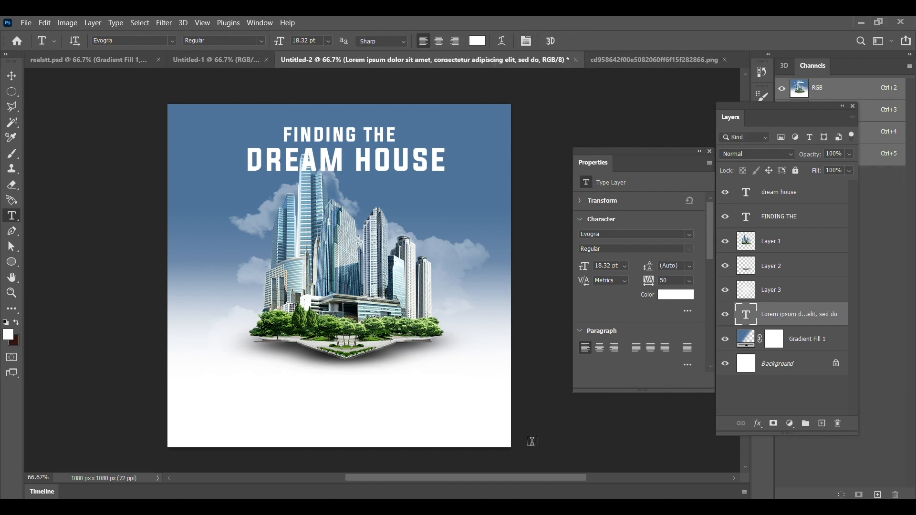
- Color the placeholder paragraph black and center-align its lines
key(v)
click(675, 296)
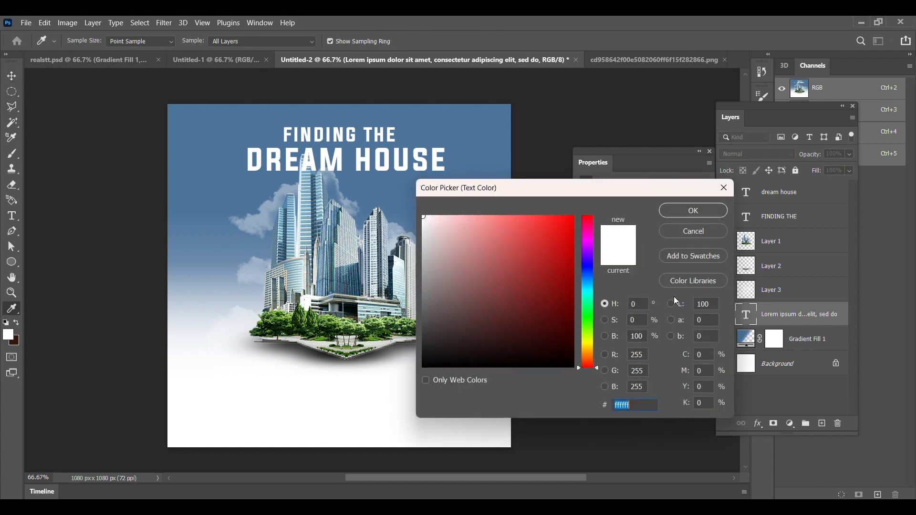
click(423, 367)
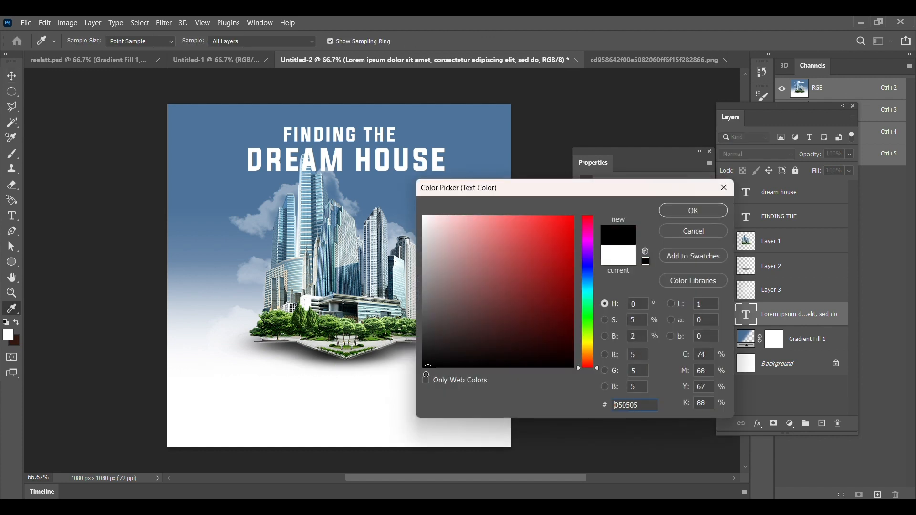
click(664, 216)
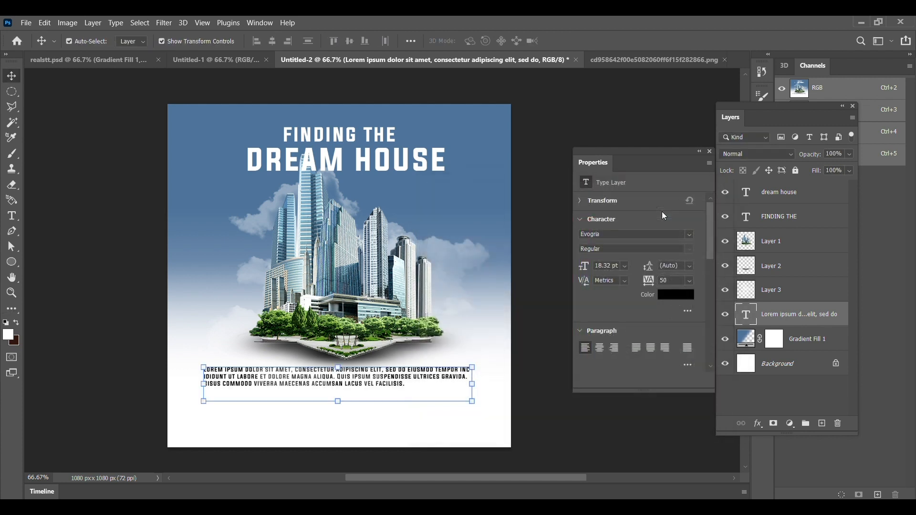
click(600, 350)
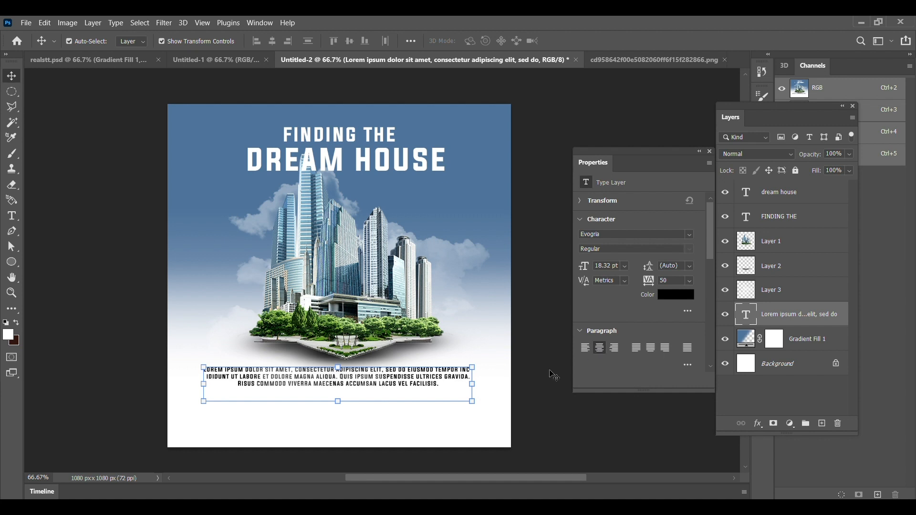
- Set the paragraph's font size to 24 pt and nudge the text box to the poster's horizontal center
click(624, 266)
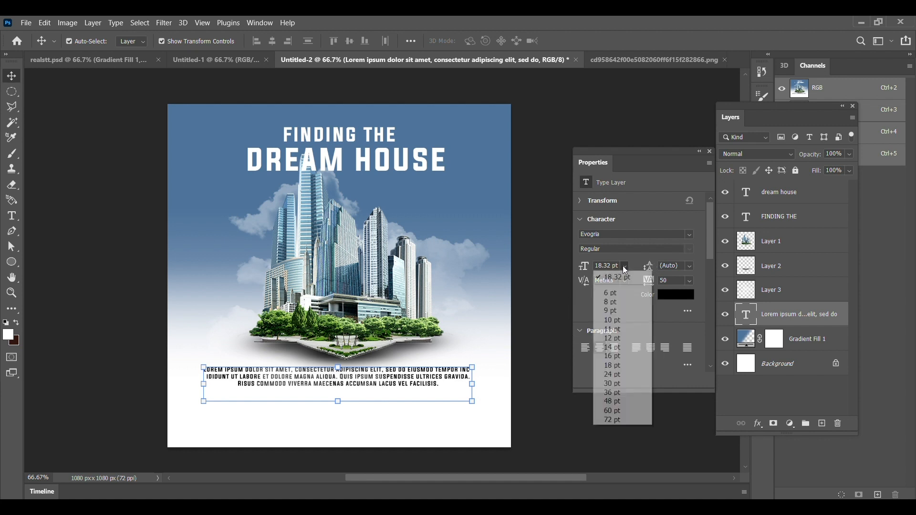
click(619, 377)
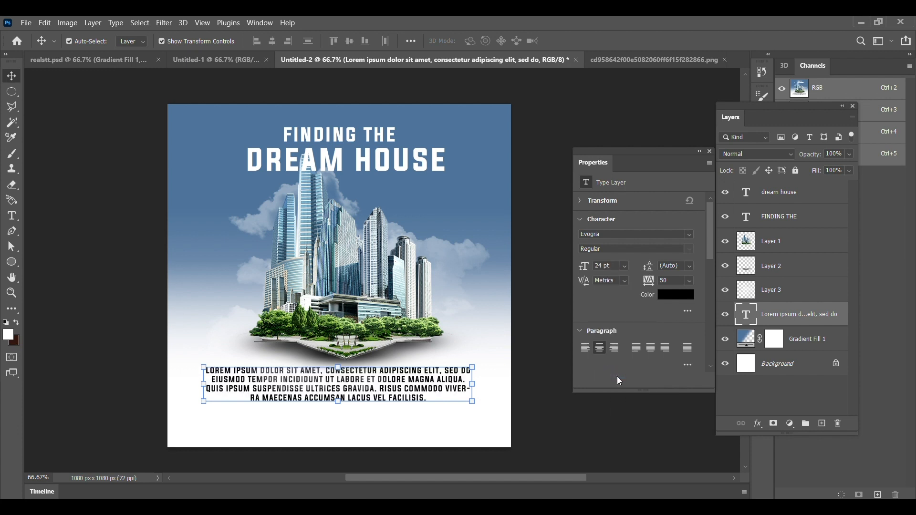
drag(451, 387, 451, 387)
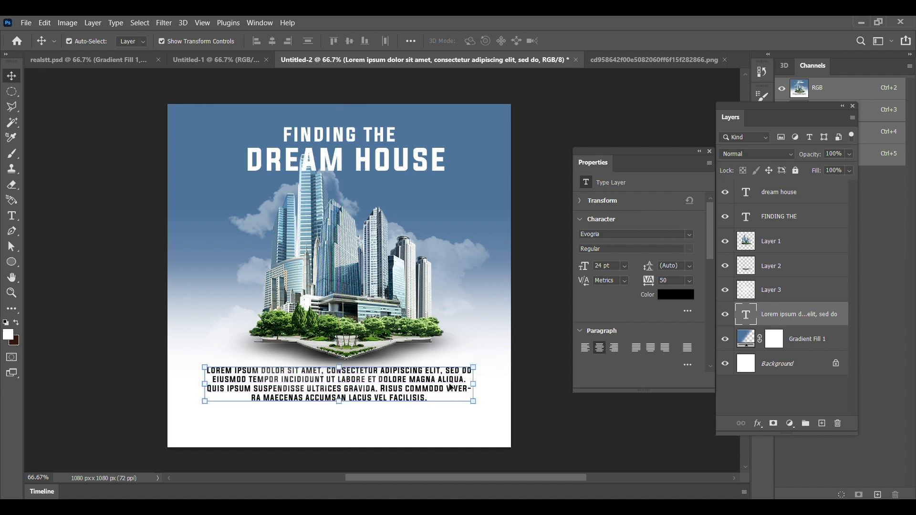
- Set the paragraph's font size to 20 pt
click(624, 267)
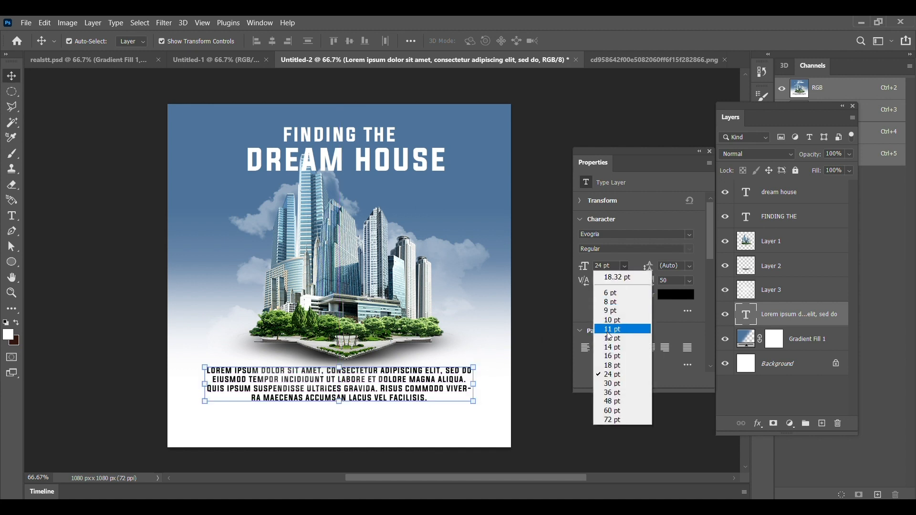
click(615, 265)
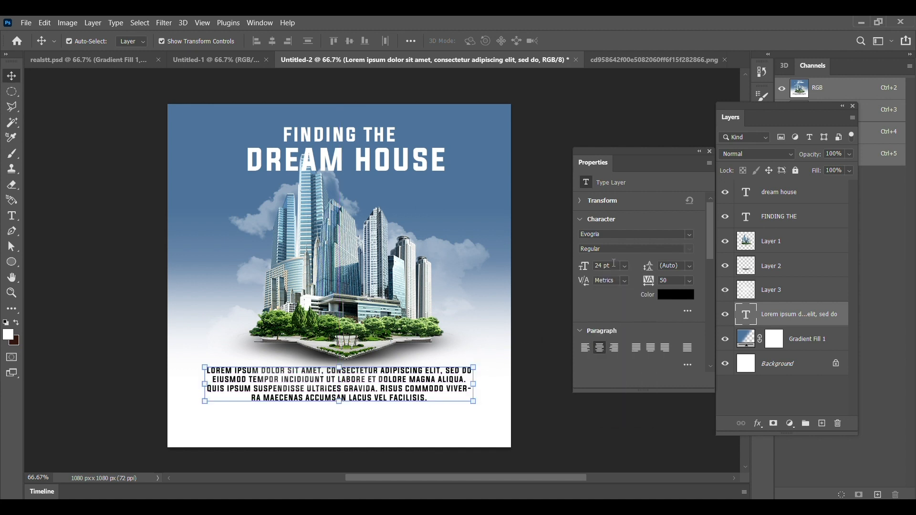
key(BackSpace)
key(BackSpace)
key(Return)
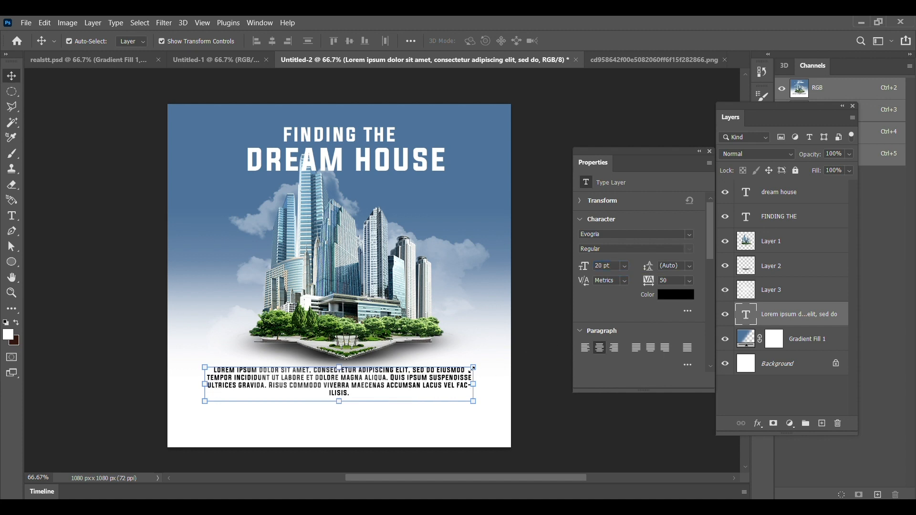
click(412, 378)
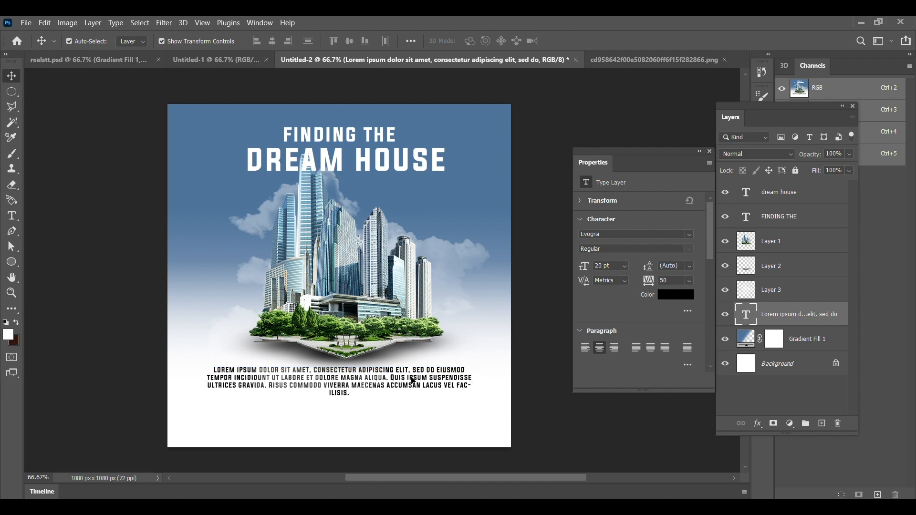
mouse_move(411, 378)
mouse_down()
mouse_move(414, 367)
mouse_move(414, 377)
mouse_up()
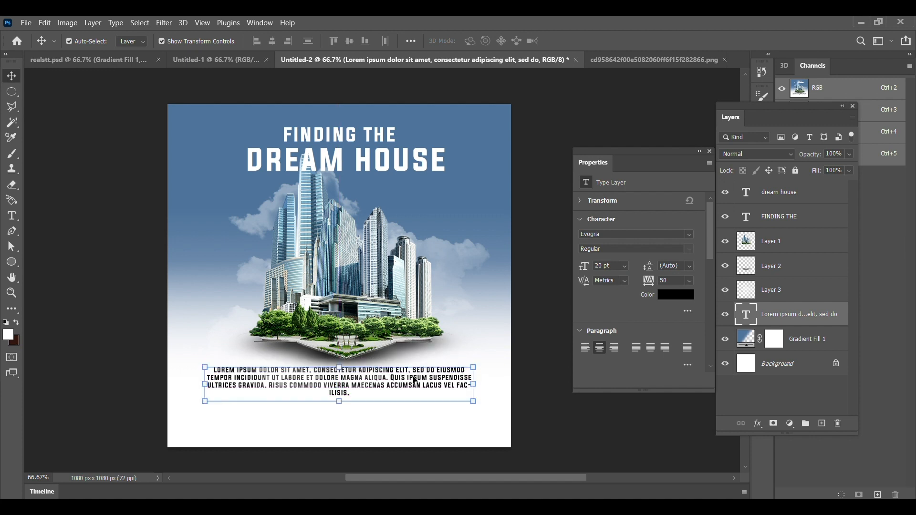
key(ctrl+t)
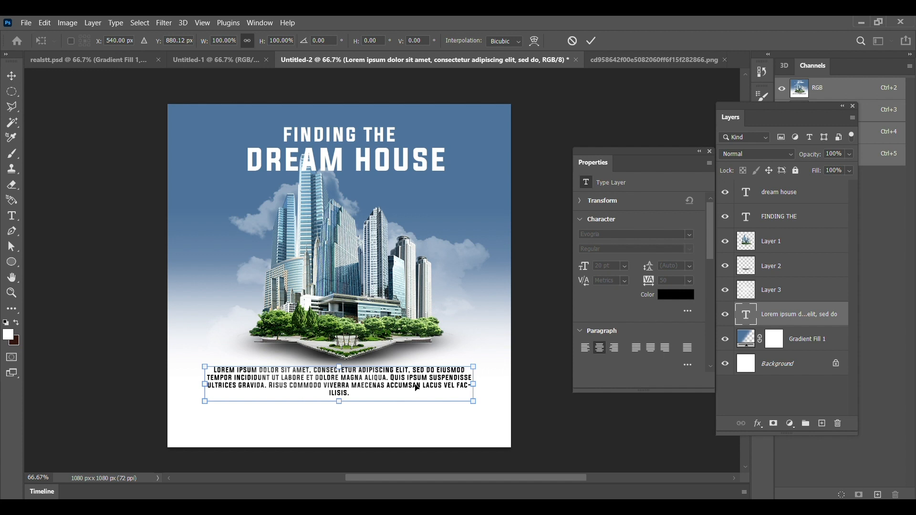
click(591, 41)
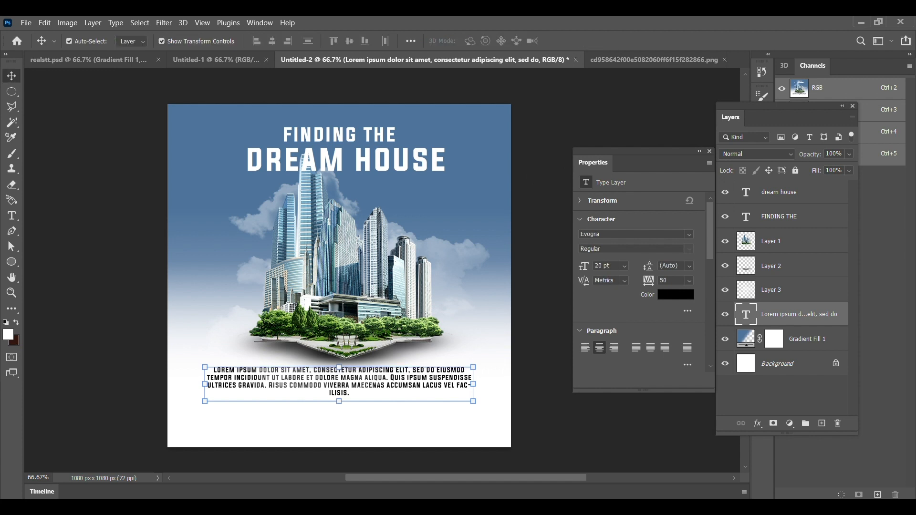
key(t)
click(302, 420)
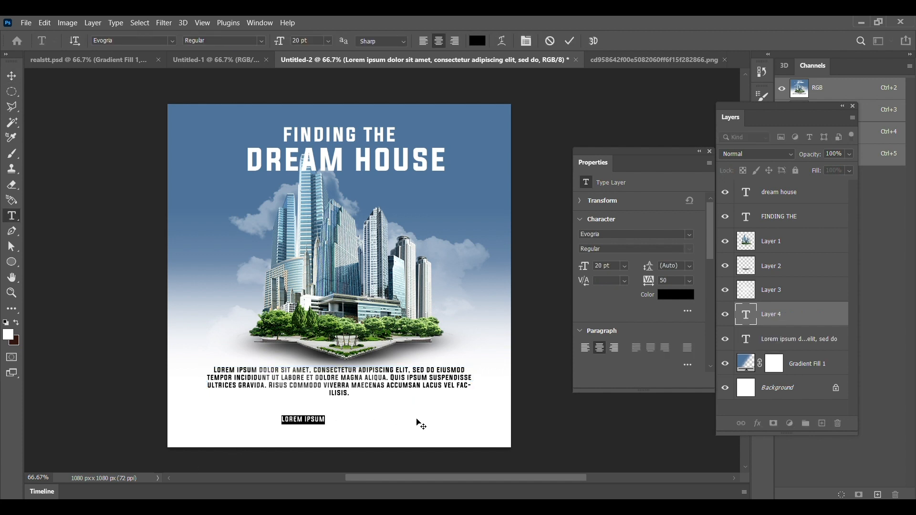
key(BackSpace)
text(www.realstate)
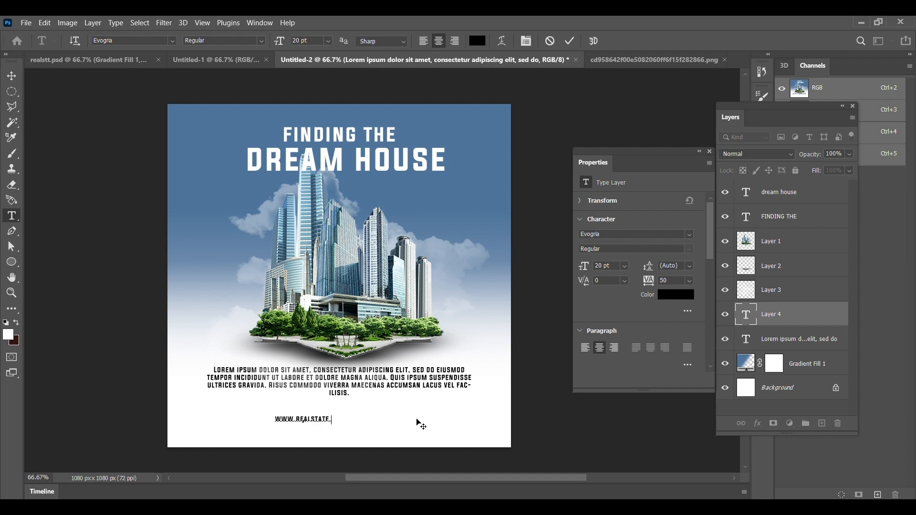
text( com)
click(571, 41)
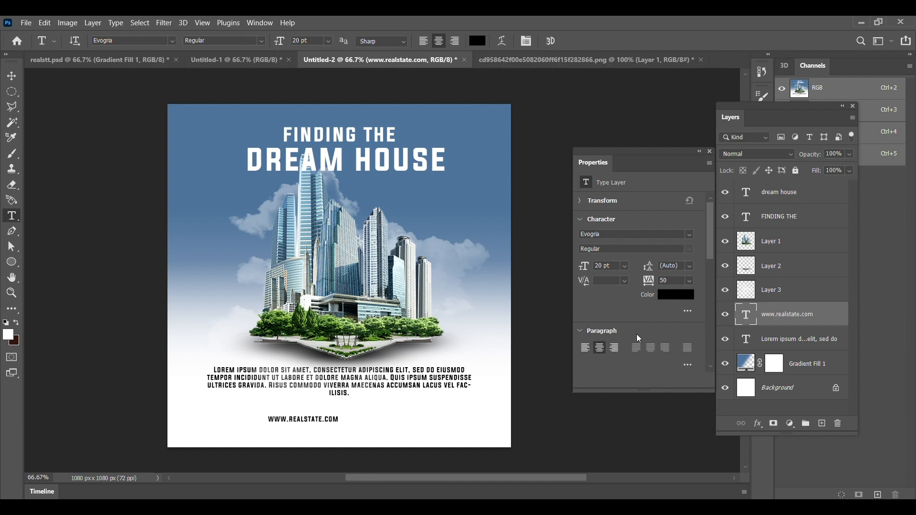
- Widen the letter spacing of the website line to a tracking value of 200
click(690, 281)
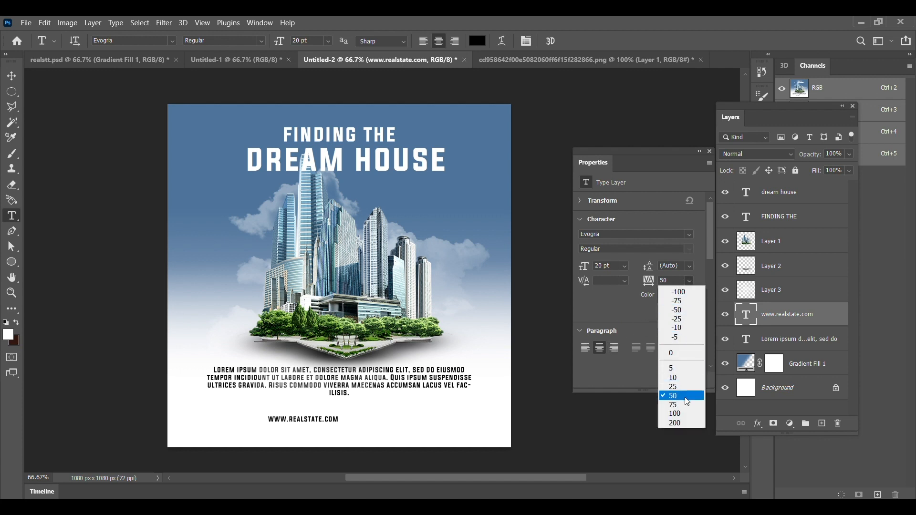
click(687, 420)
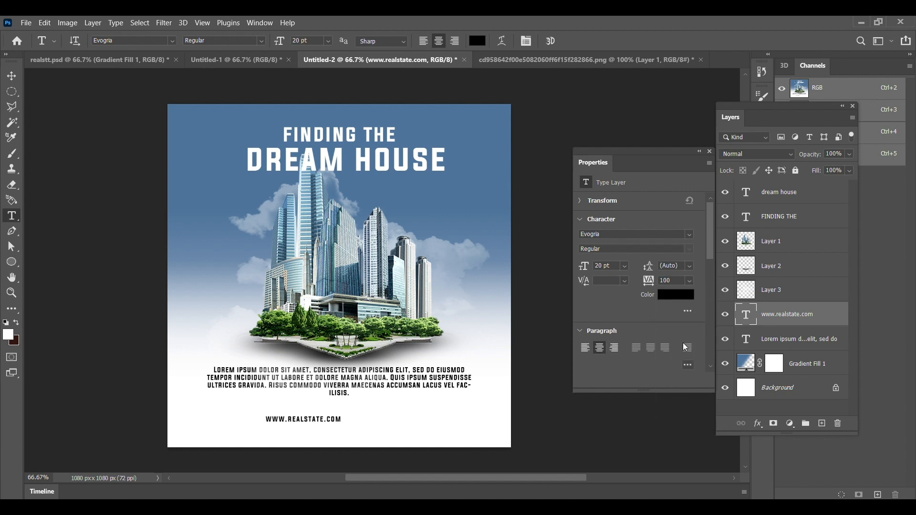
click(690, 281)
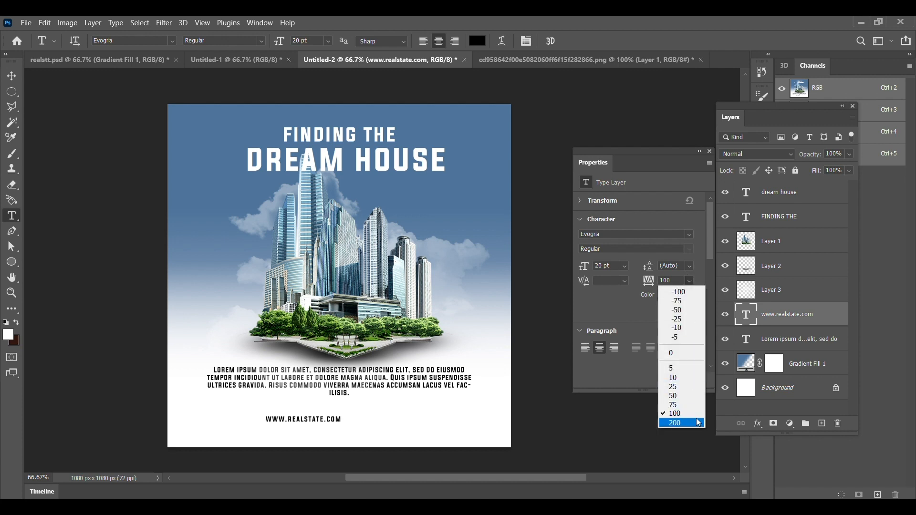
click(682, 423)
- Scale up the website line proportionally to about 32.55 pt
key(v)
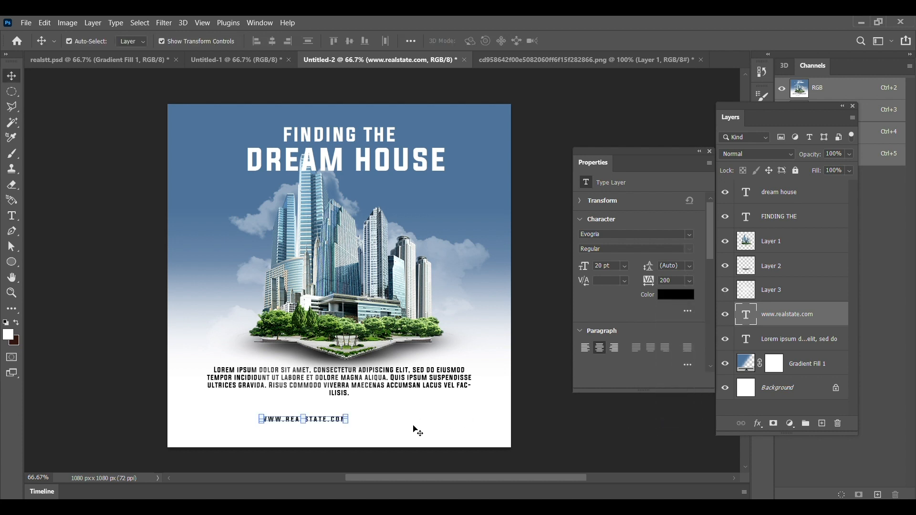
drag(346, 425, 401, 439)
click(592, 41)
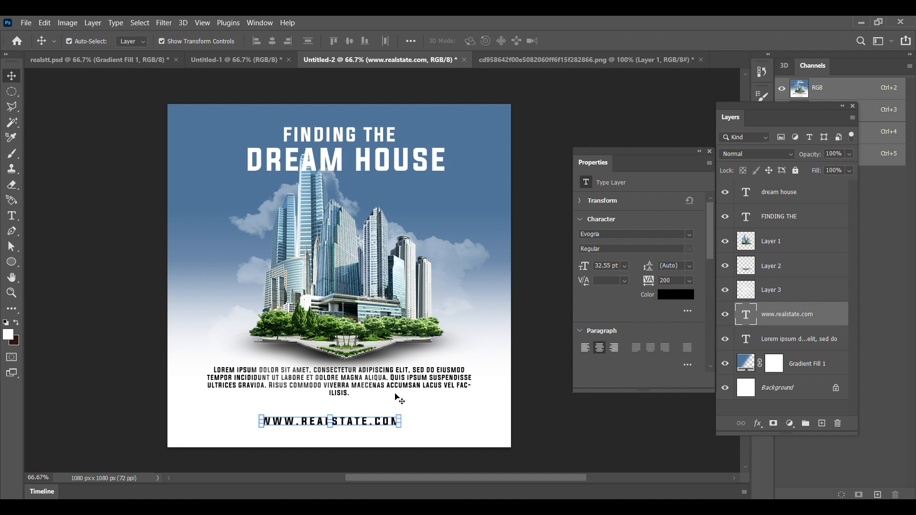
- Move the placeholder paragraph about 40 px down and 12 px to the left, closer to the website line
mouse_move(406, 380)
mouse_down()
mouse_move(395, 382)
mouse_move(403, 392)
mouse_up()
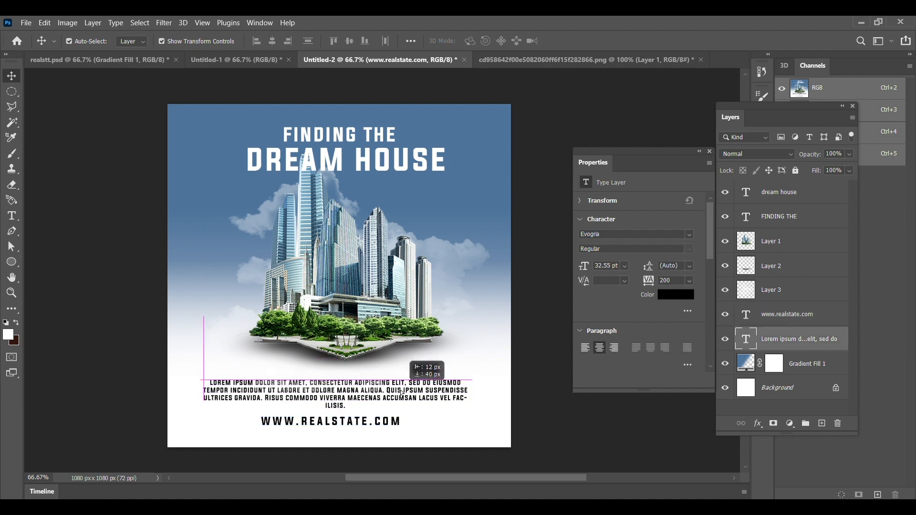
key(ctrl+t)
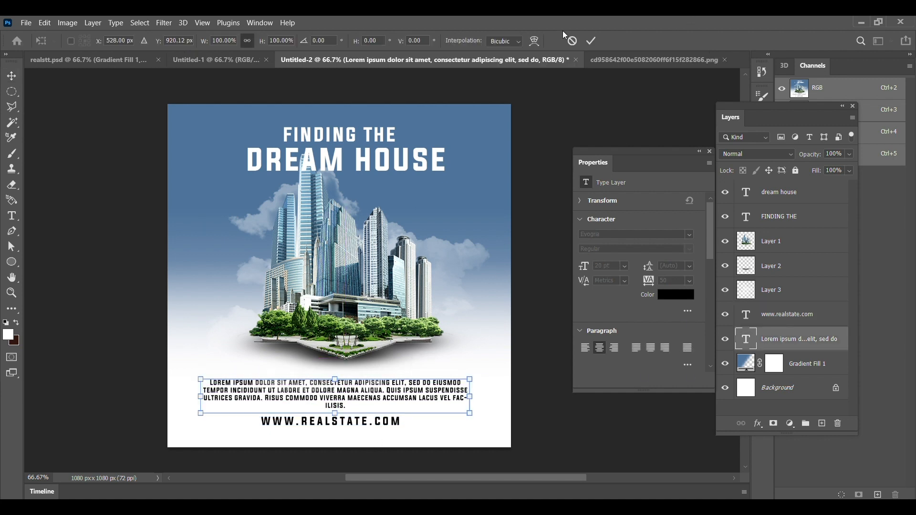
click(594, 44)
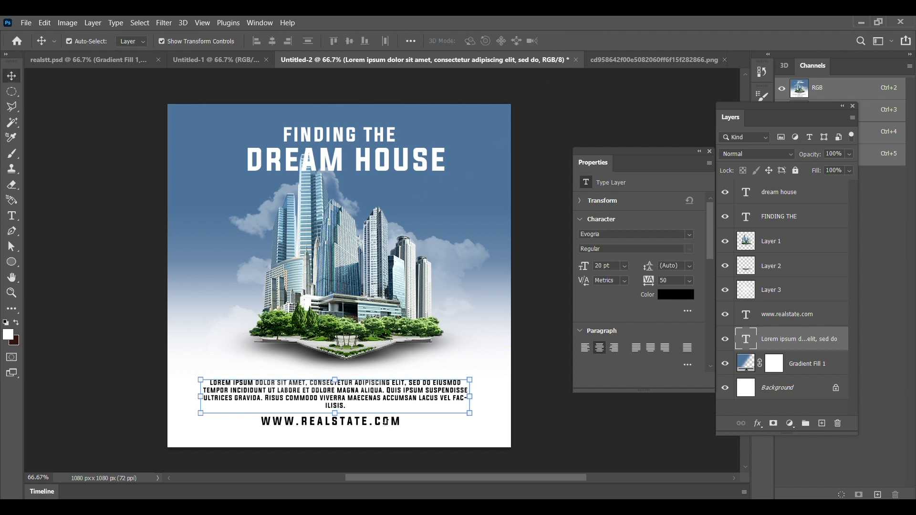
key(ctrl+t)
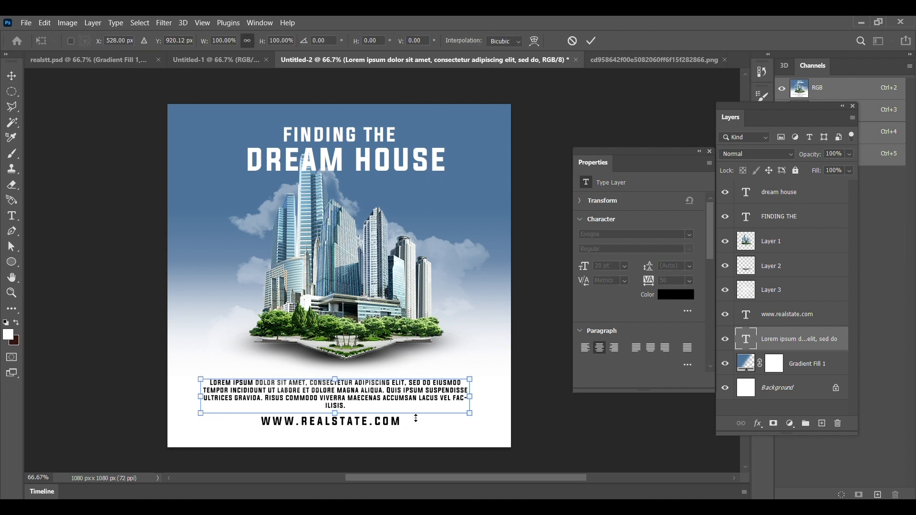
click(590, 46)
- Move the website line down near the poster's bottom edge, centered beneath the paragraph
click(466, 410)
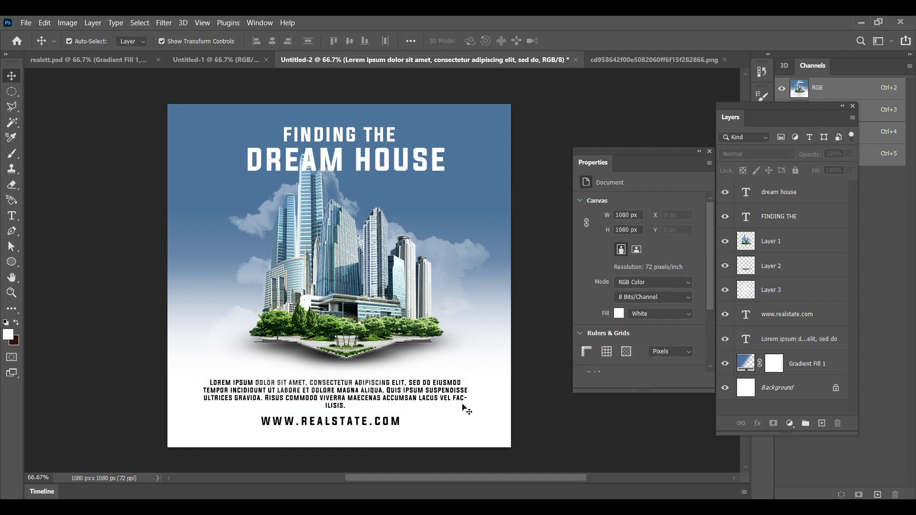
drag(380, 427, 383, 437)
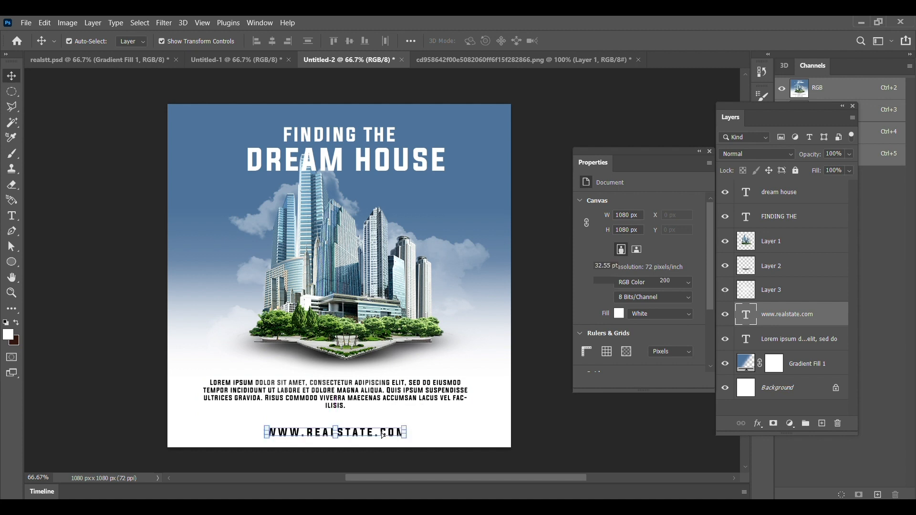
click(509, 396)
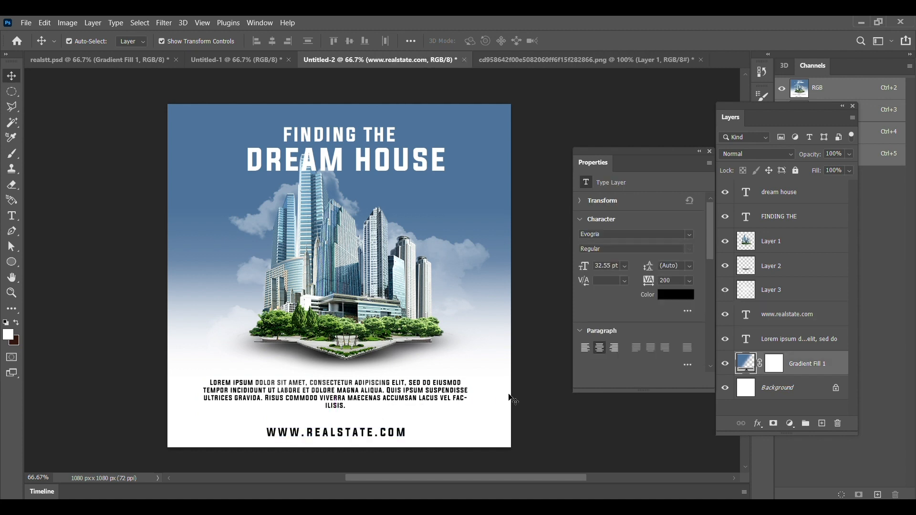
click(809, 270)
ctrl+click(810, 235)
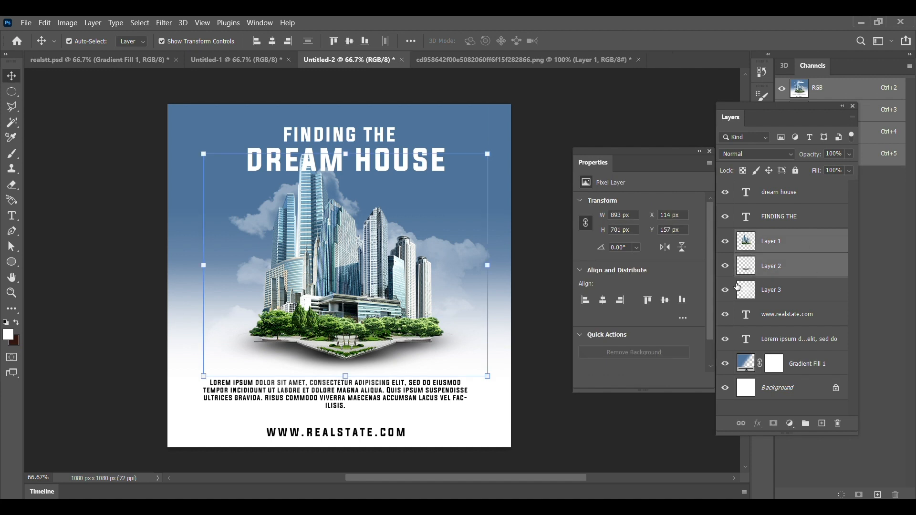
shift+click(763, 295)
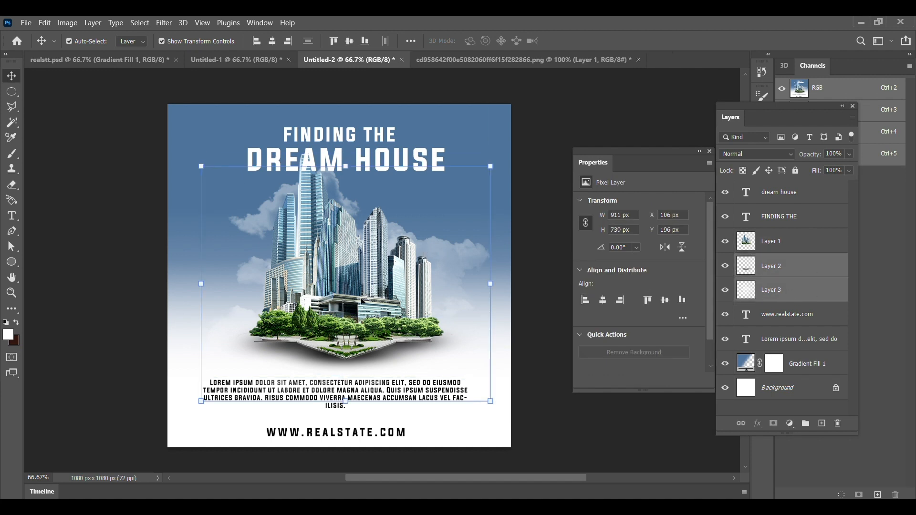
drag(362, 301, 363, 318)
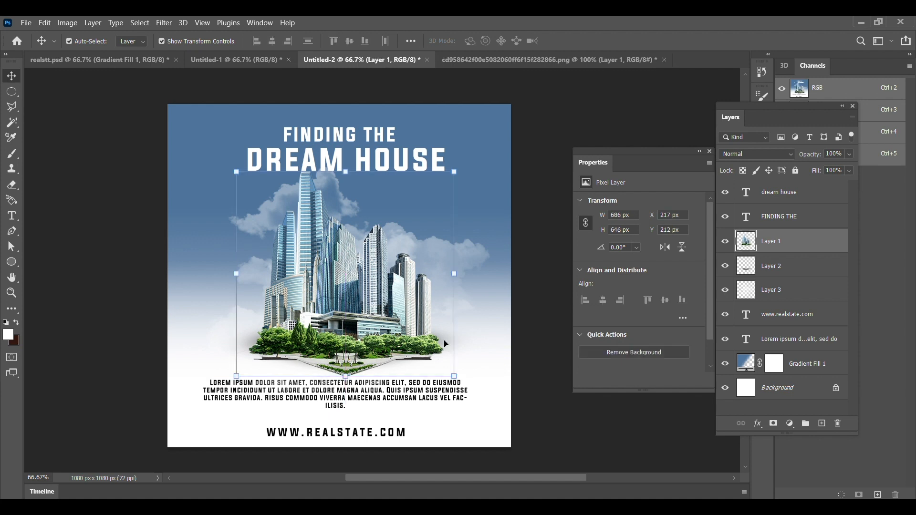
key(ctrl+z)
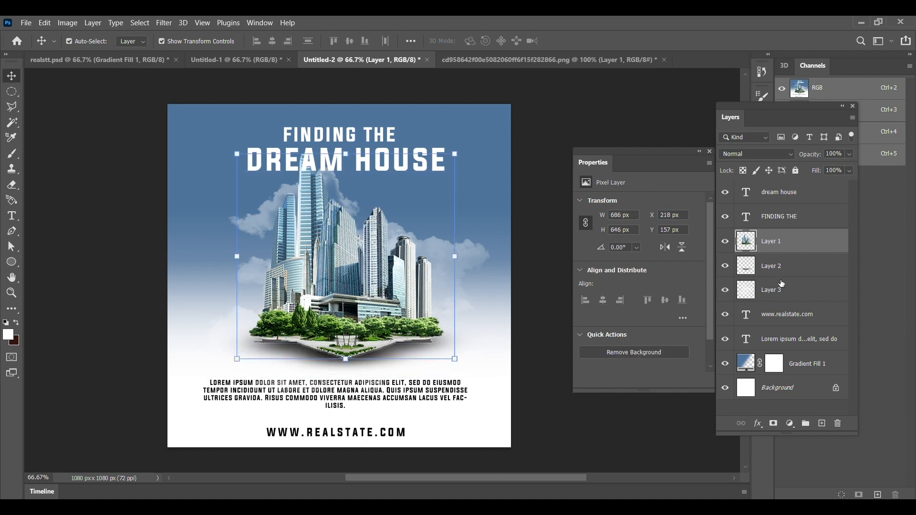
- Move the city cutout together with its shadow and cloud layers about 50 px down and 20 px to the left, below the headline
shift+click(783, 270)
shift+click(785, 296)
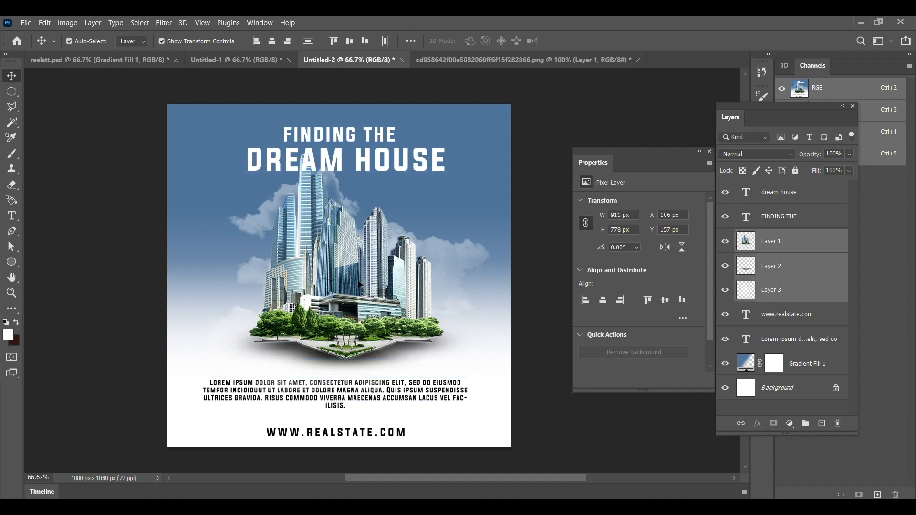
mouse_move(360, 284)
mouse_down()
mouse_move(365, 296)
mouse_move(353, 298)
mouse_up()
- Scale both headline lines, "FINDING THE" and "DREAM HOUSE", together proportionally to 108.55%
click(395, 136)
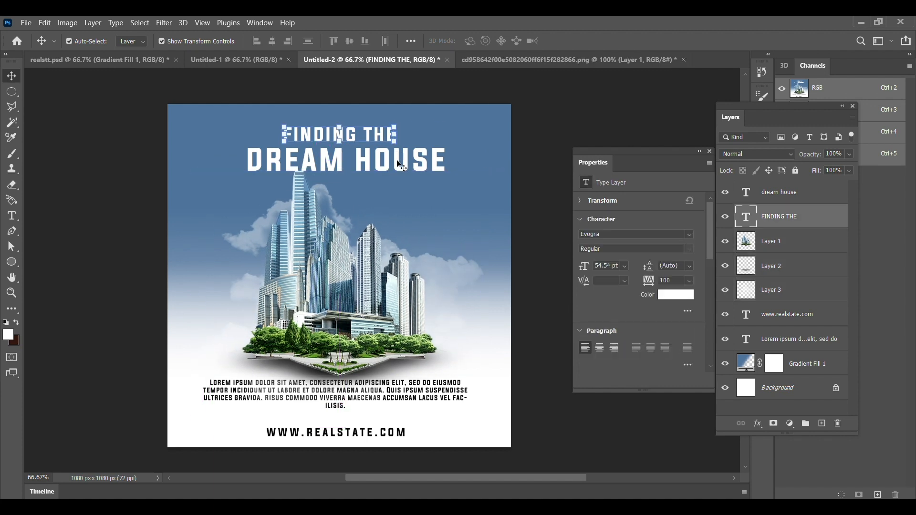
shift+click(411, 167)
drag(445, 150, 459, 154)
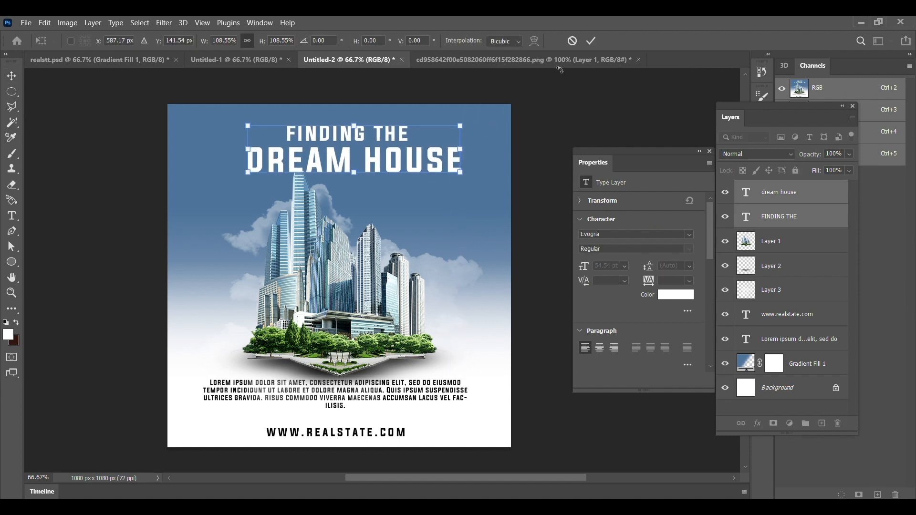
click(590, 42)
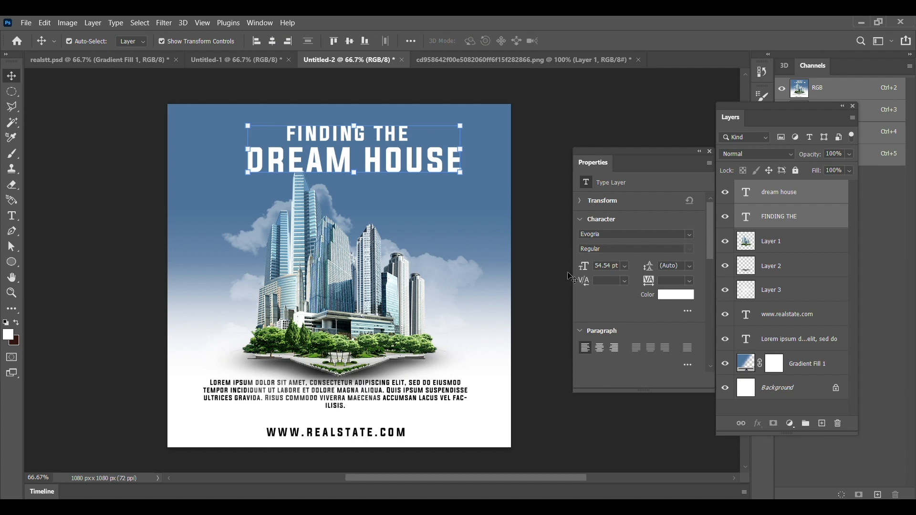
- Align the two headline lines on their horizontal centers and move them slightly up and left, centered across the poster above the tallest tower
click(272, 42)
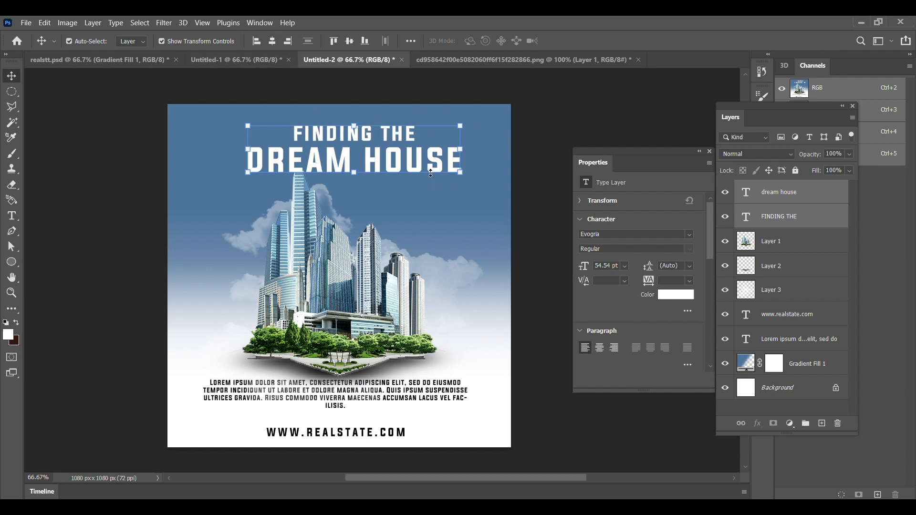
drag(434, 168, 417, 163)
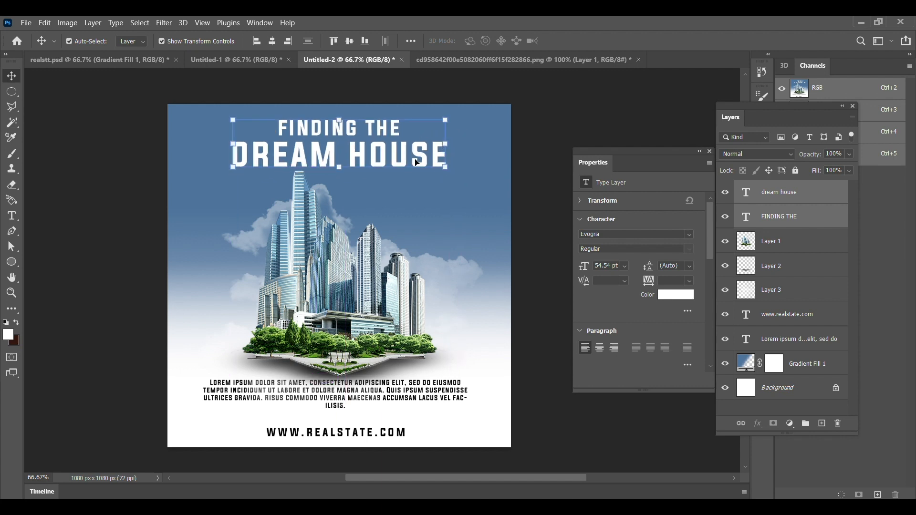
click(518, 174)
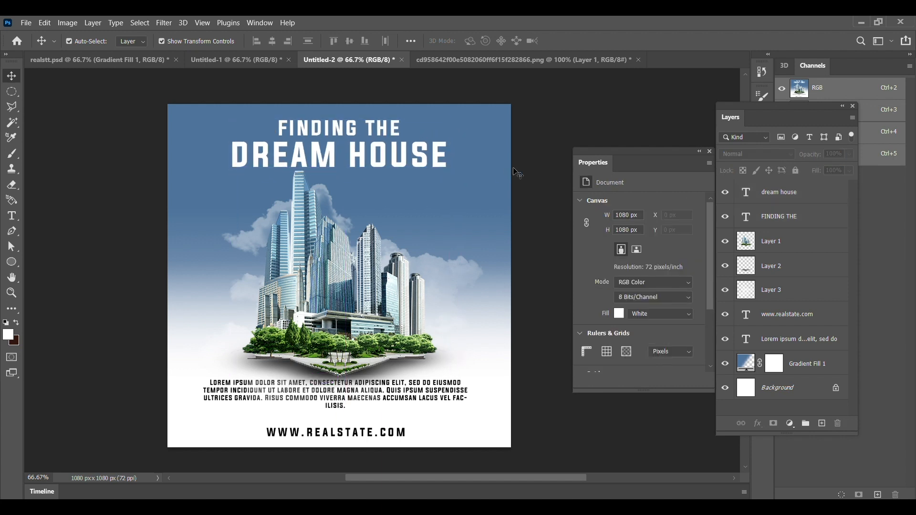